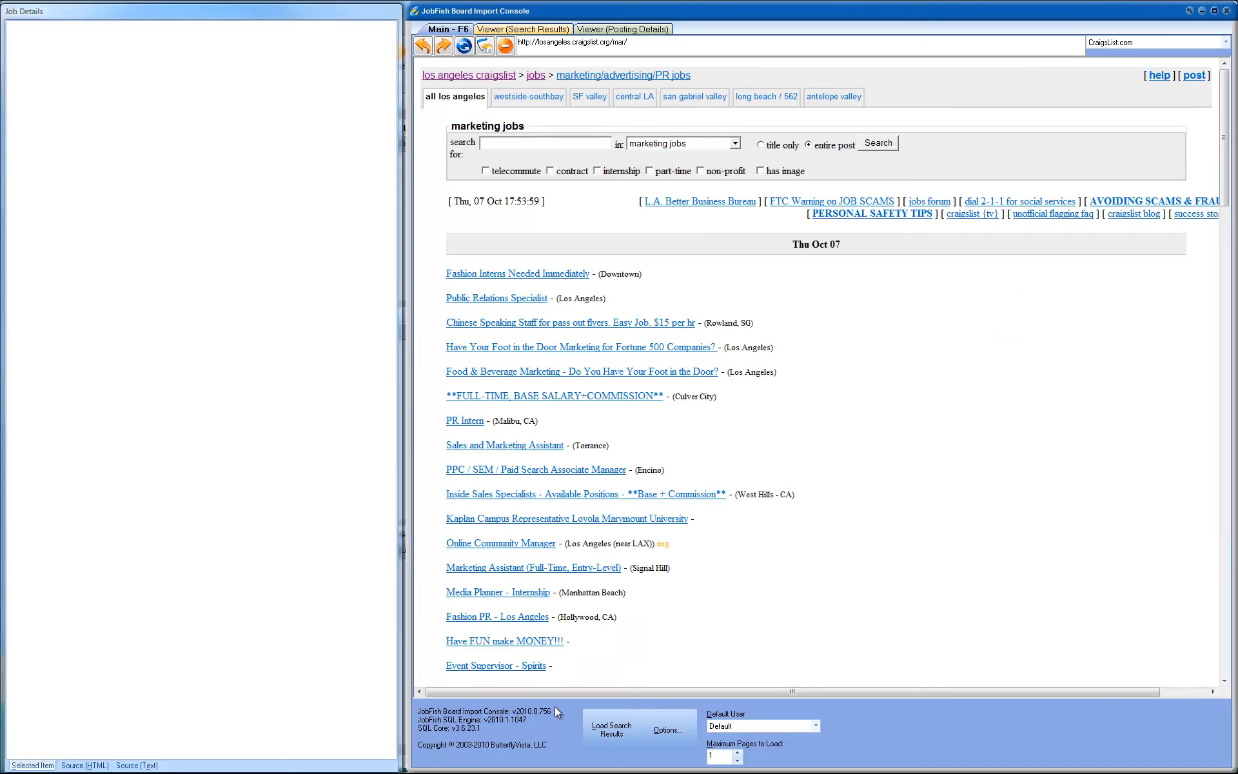
Step: Load the search results for the Los Angeles craigslist marketing jobs listing in the import console
{"action": "left_click", "coordinate": [594, 730]}
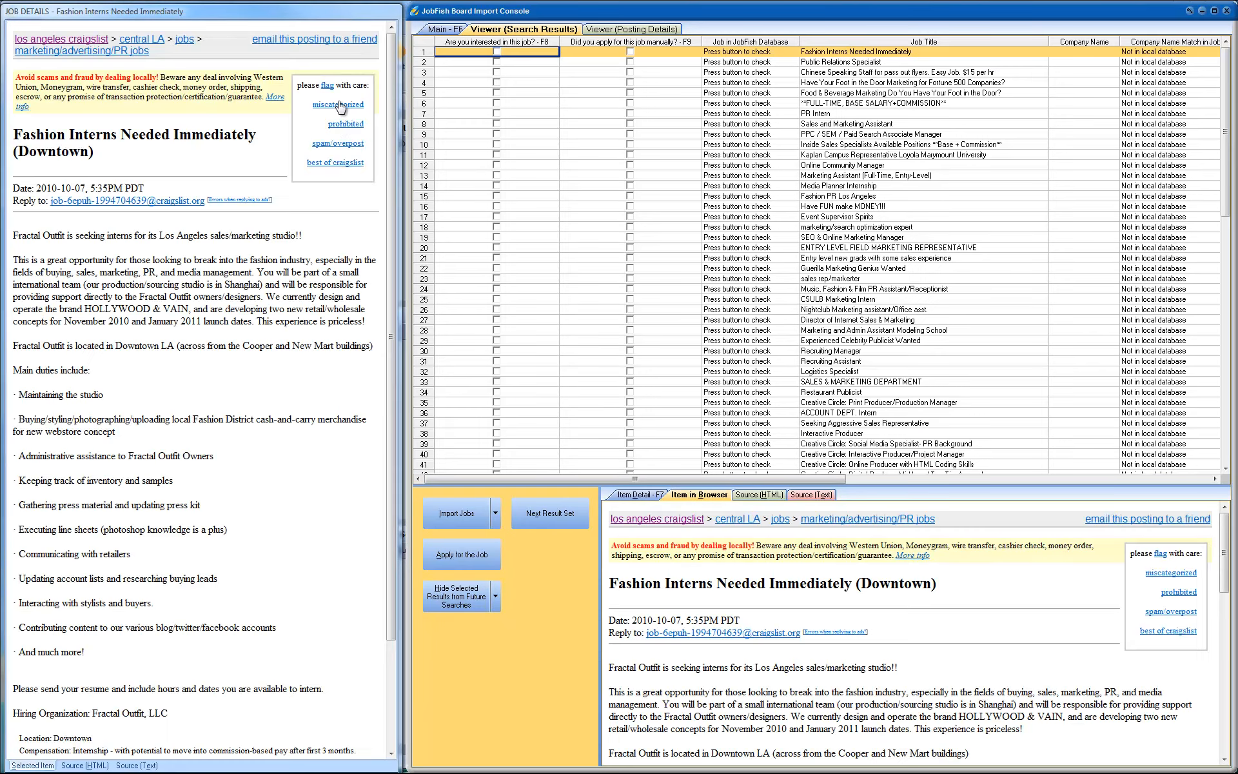
{"action": "left_click", "coordinate": [335, 16]}
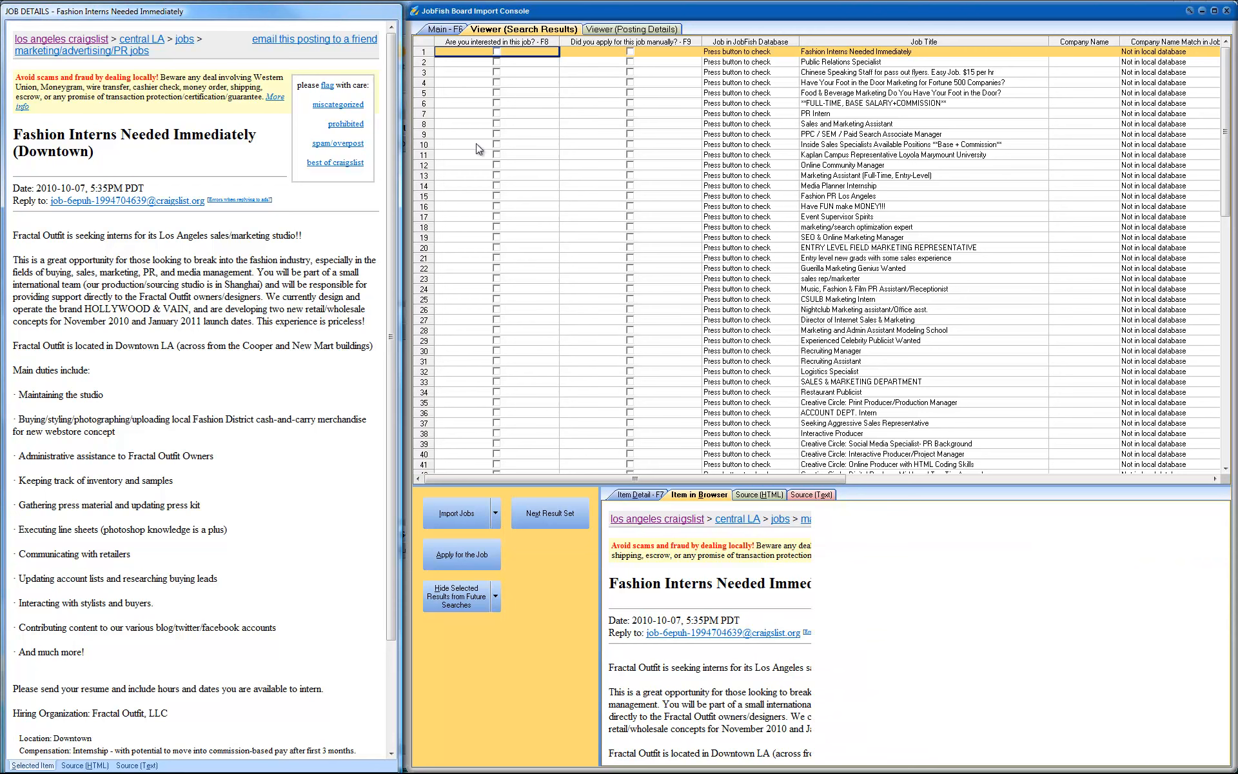
{"action": "left_click", "coordinate": [598, 6]}
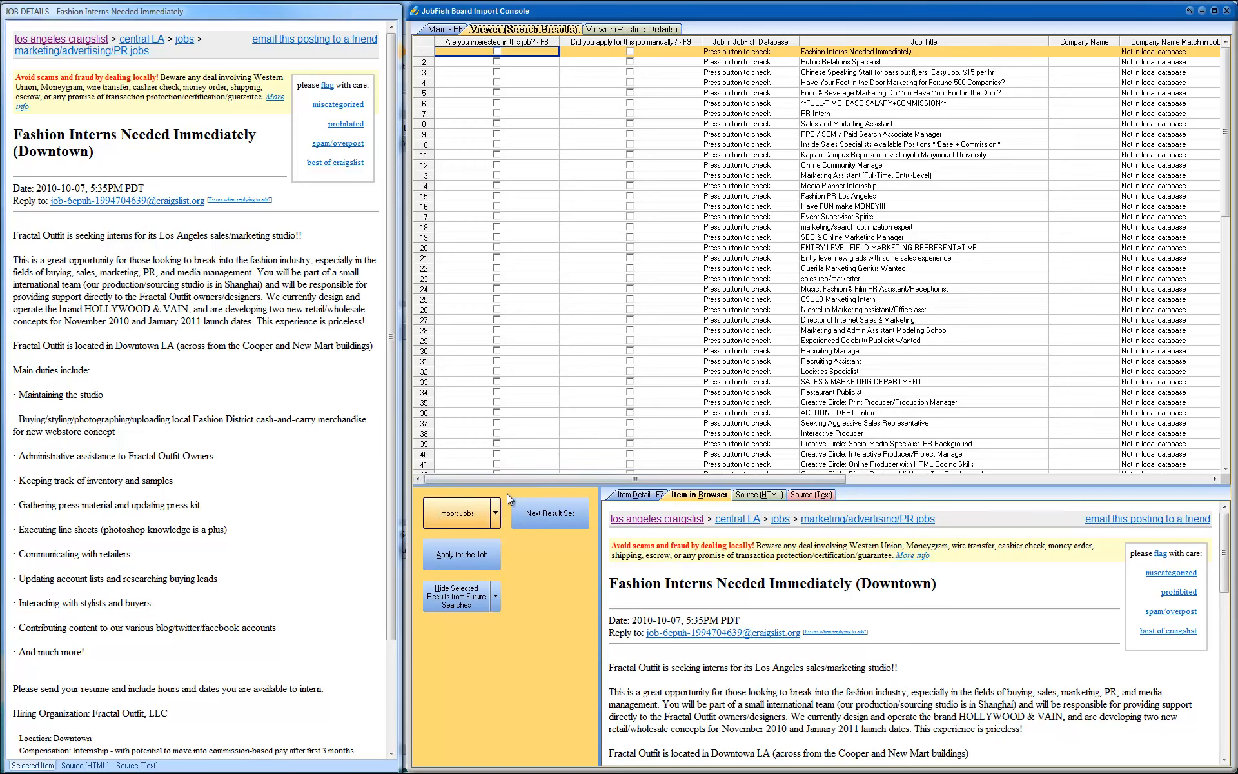
Step: Mark the Recruiting Manager and Creative Circle: Social Media Specialist- PR Background postings as manually applied for, import them, and close the import console
{"action": "left_click", "coordinate": [771, 258]}
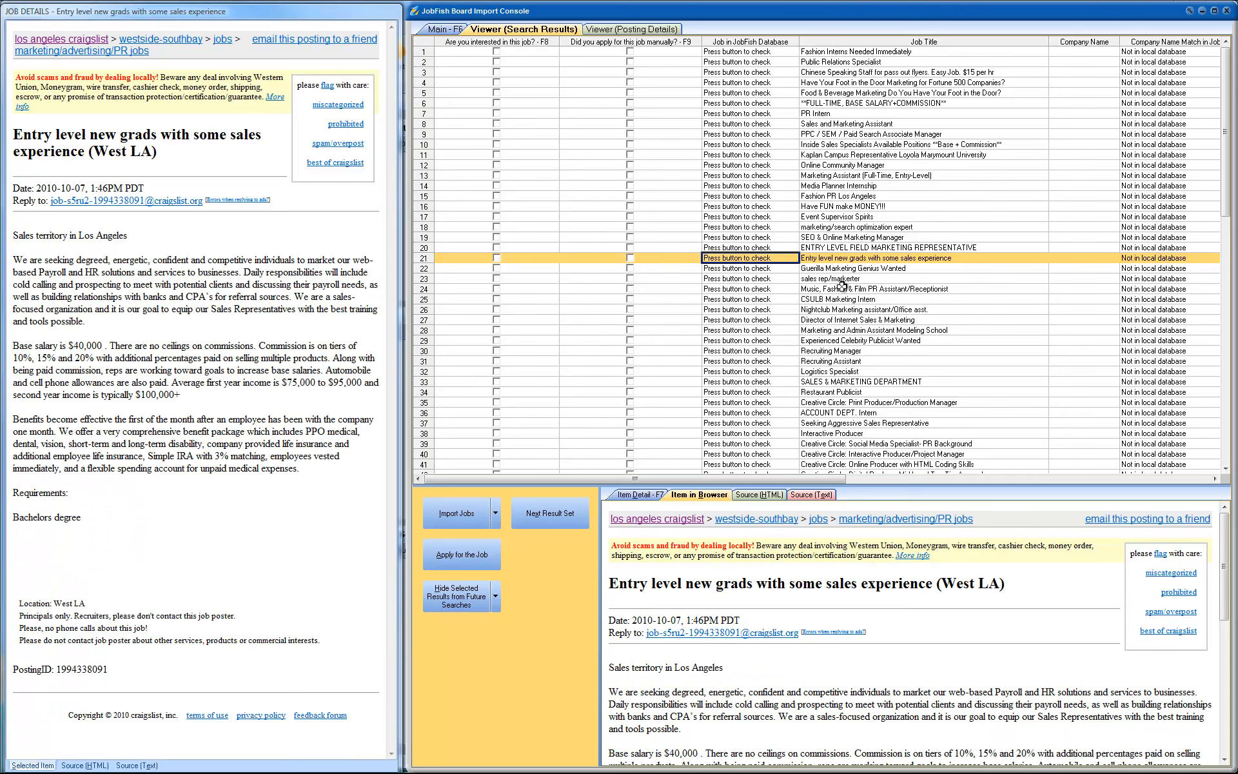
{"action": "left_click", "coordinate": [830, 350]}
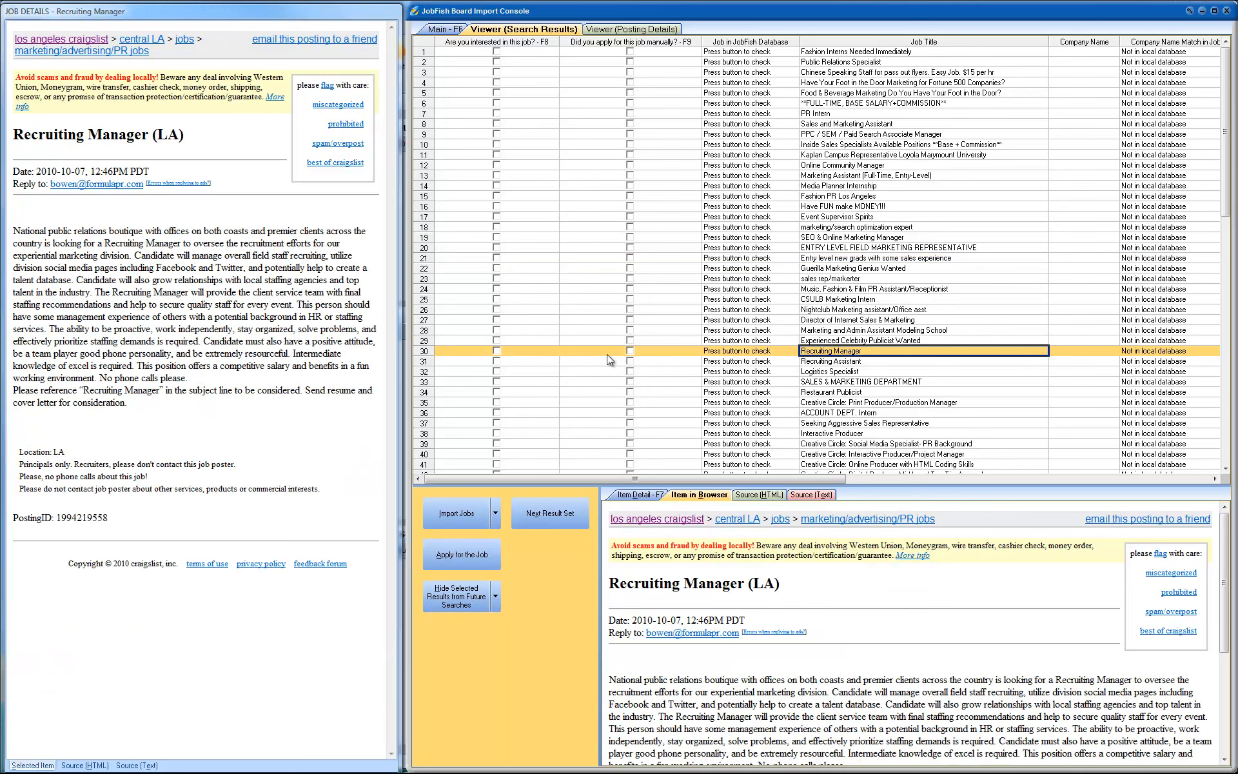
{"action": "left_click", "coordinate": [629, 350]}
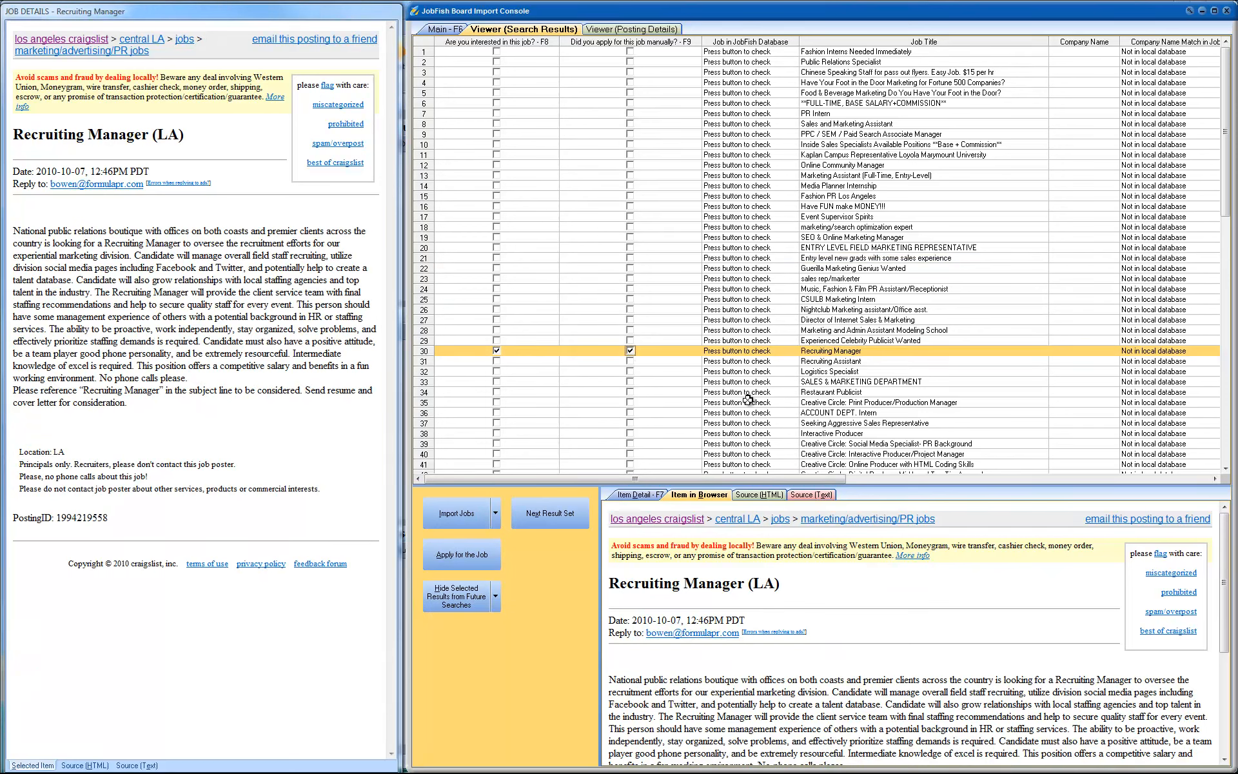
{"action": "left_click", "coordinate": [814, 443]}
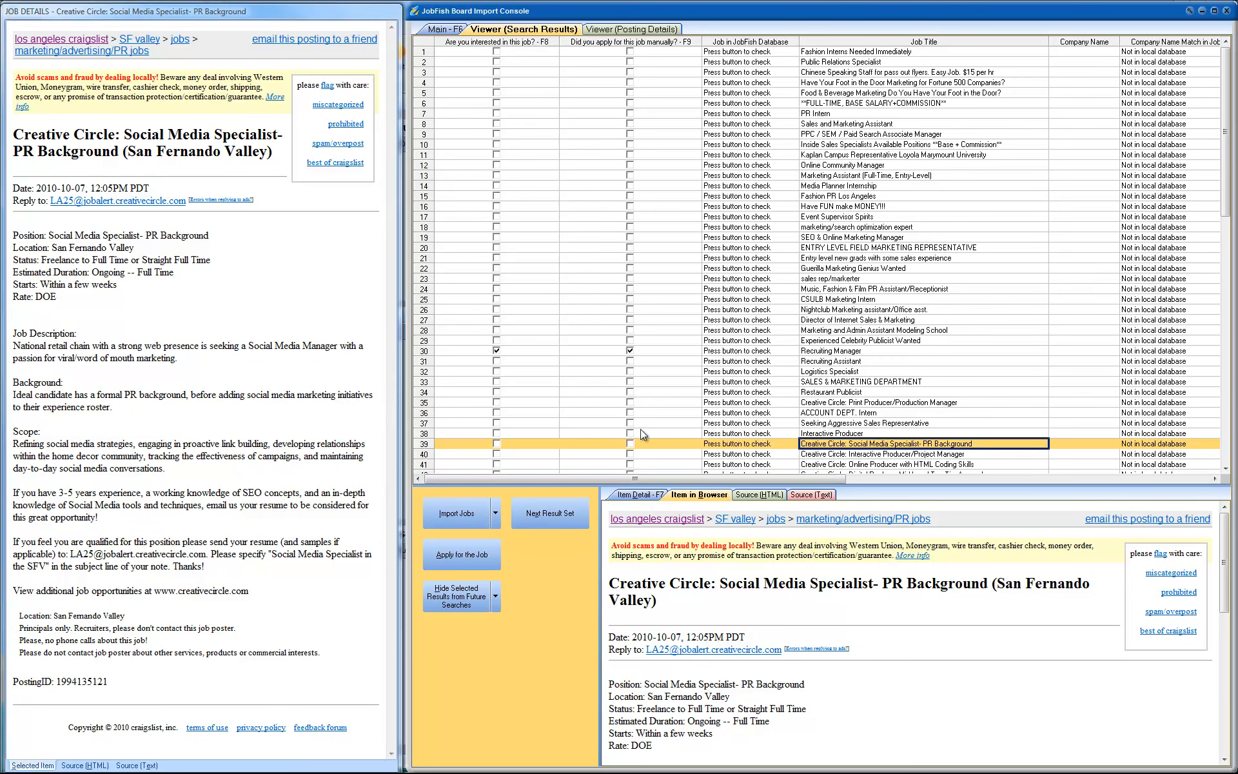
{"action": "left_click", "coordinate": [630, 444]}
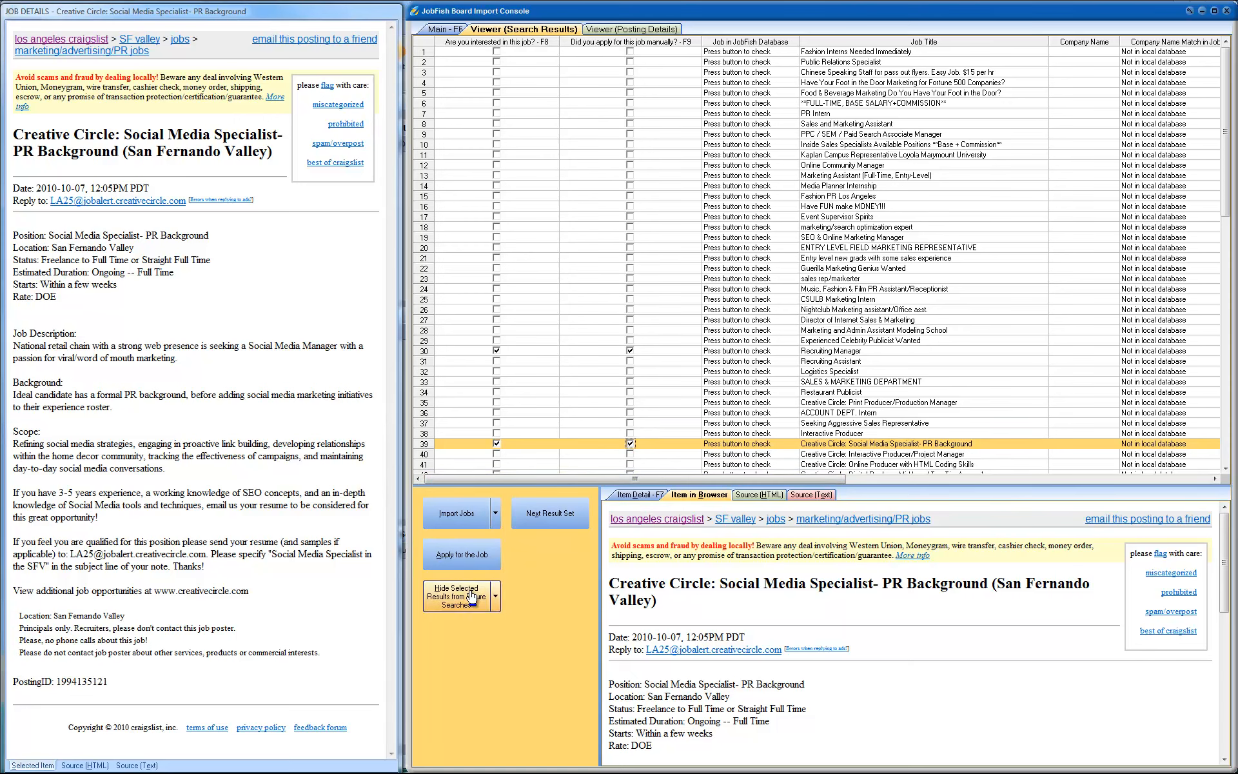
{"action": "left_click", "coordinate": [461, 513]}
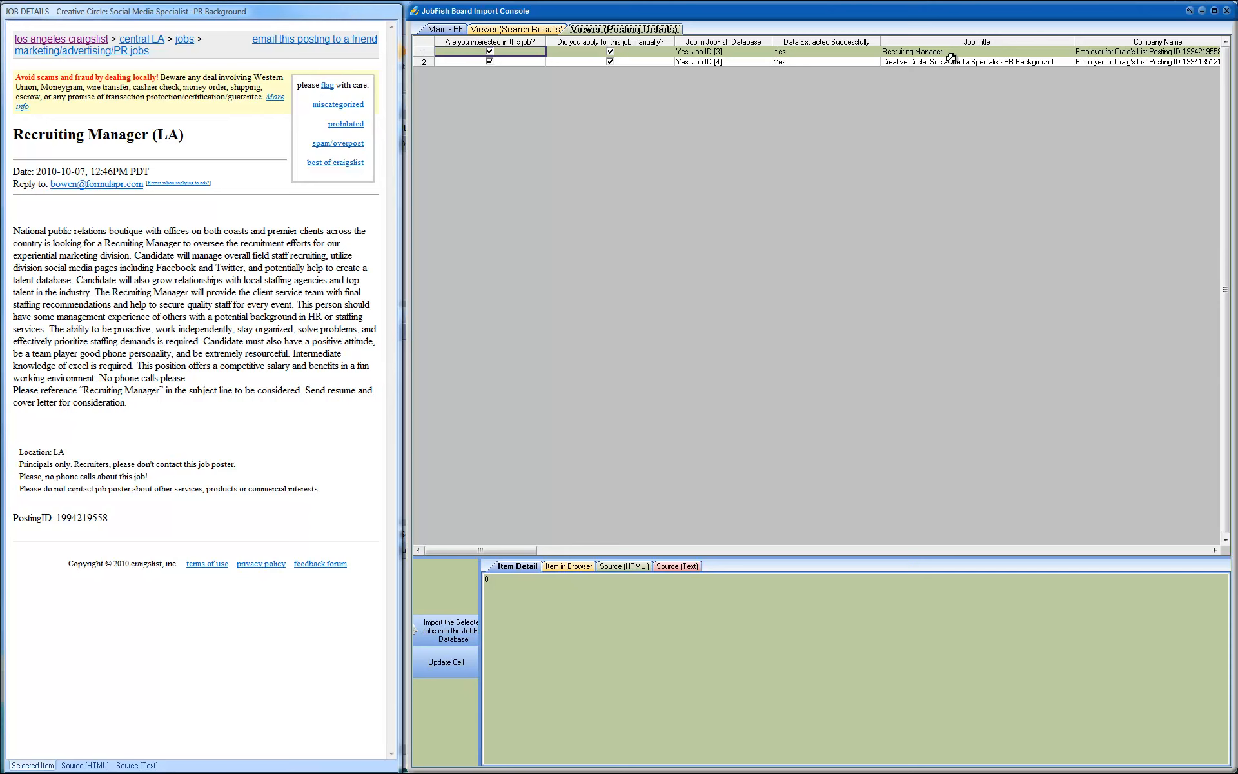
{"action": "left_click", "coordinate": [1225, 11]}
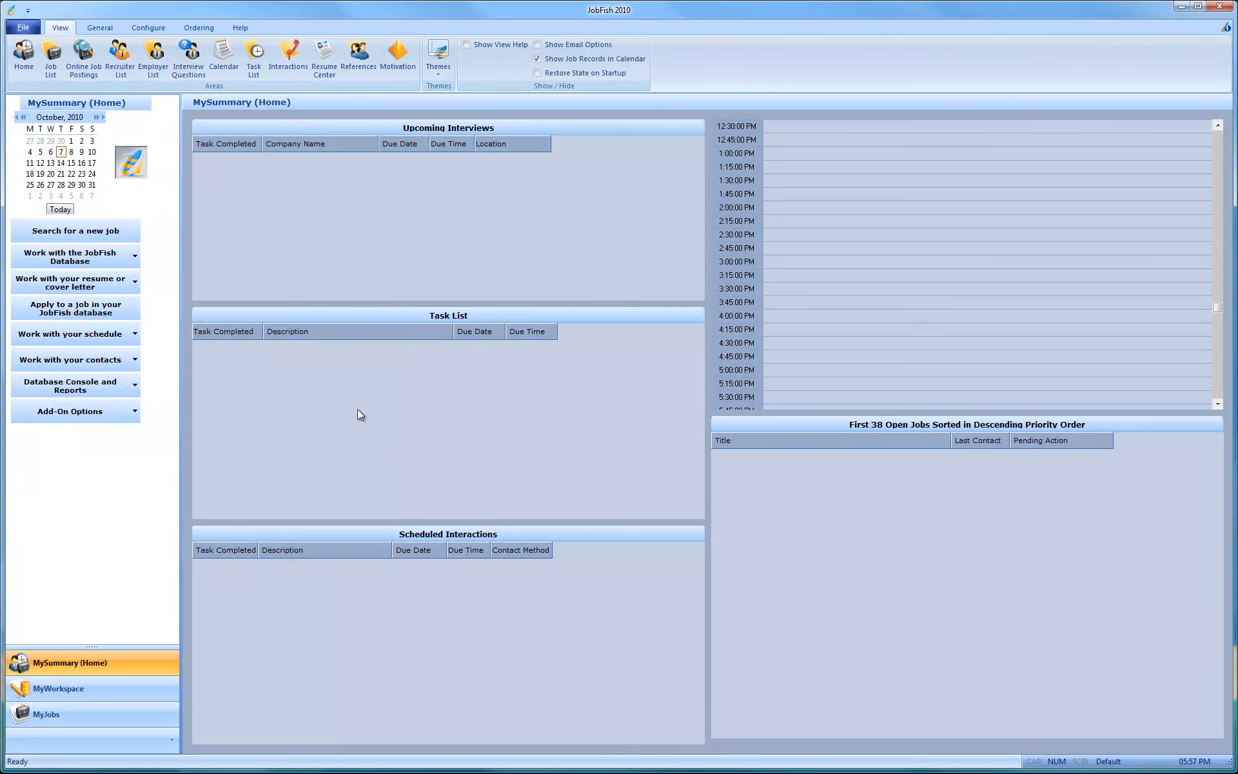
Step: Refresh the MyJobs list and open the records of both imported jobs
{"action": "left_click", "coordinate": [63, 716]}
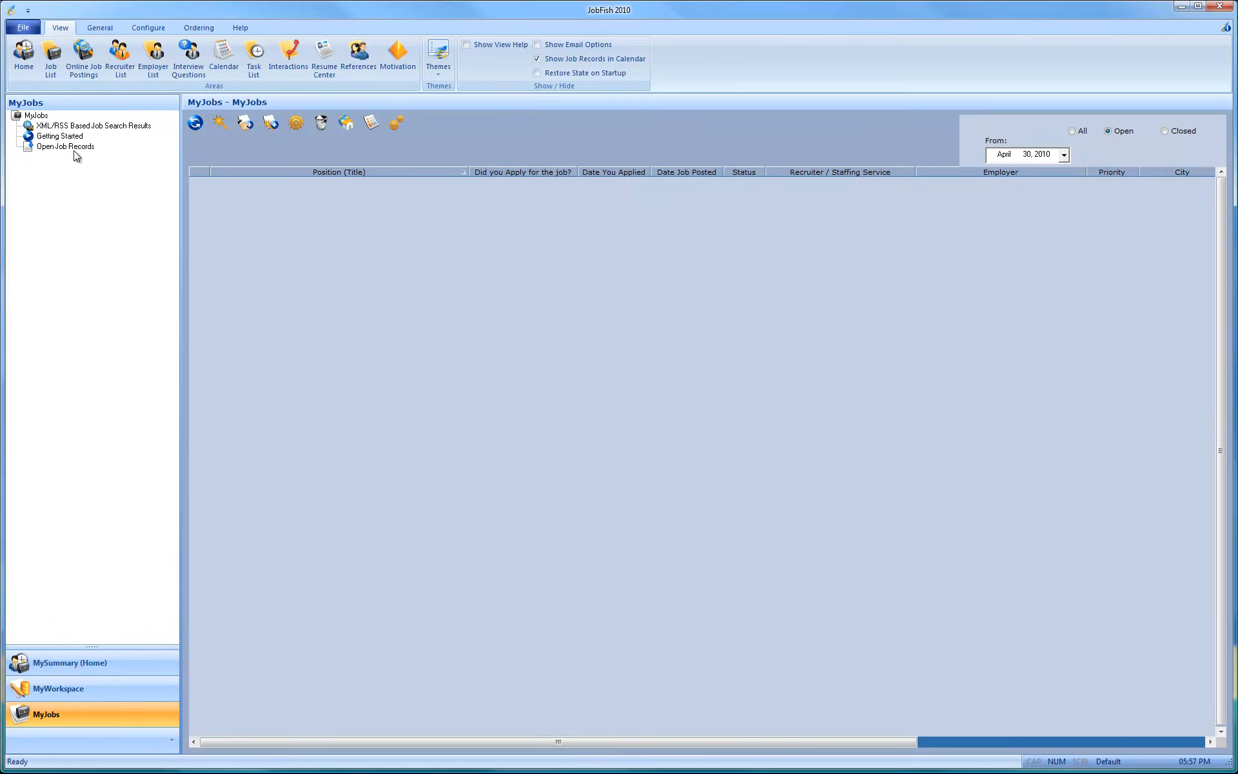
{"action": "left_click", "coordinate": [37, 116]}
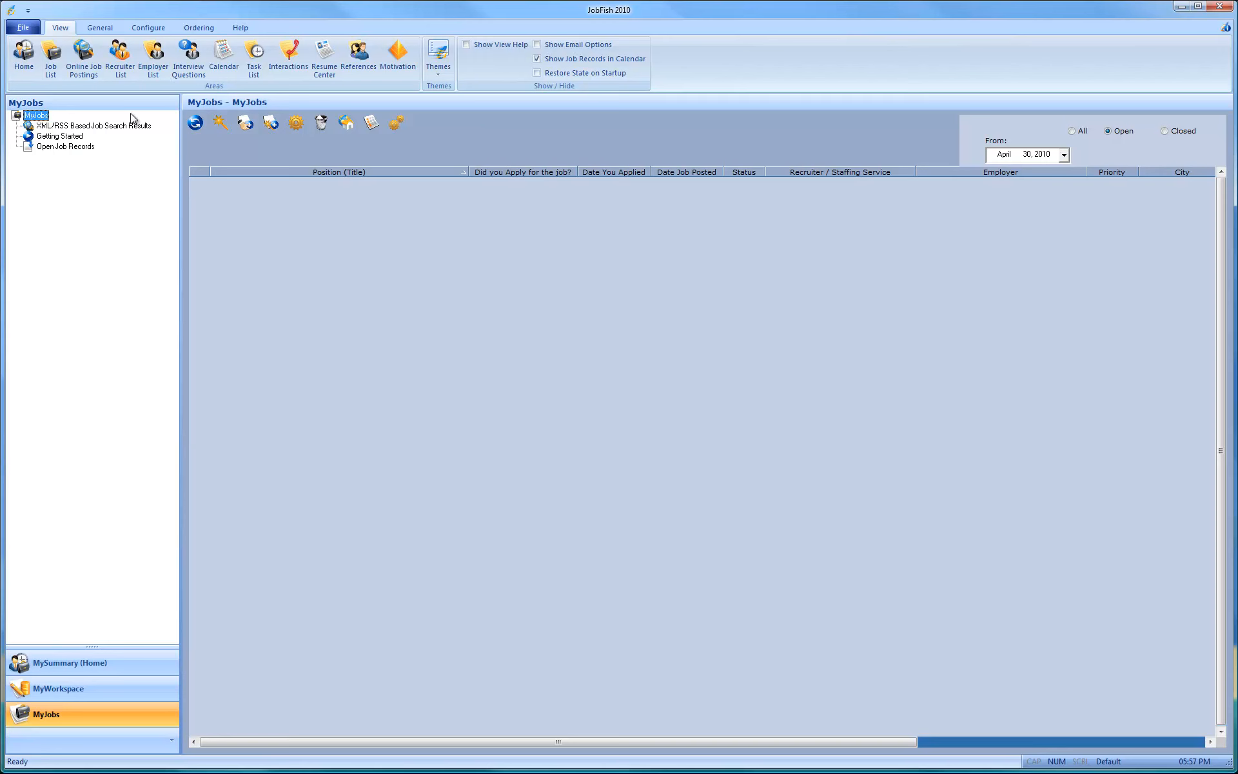
{"action": "left_click", "coordinate": [196, 124]}
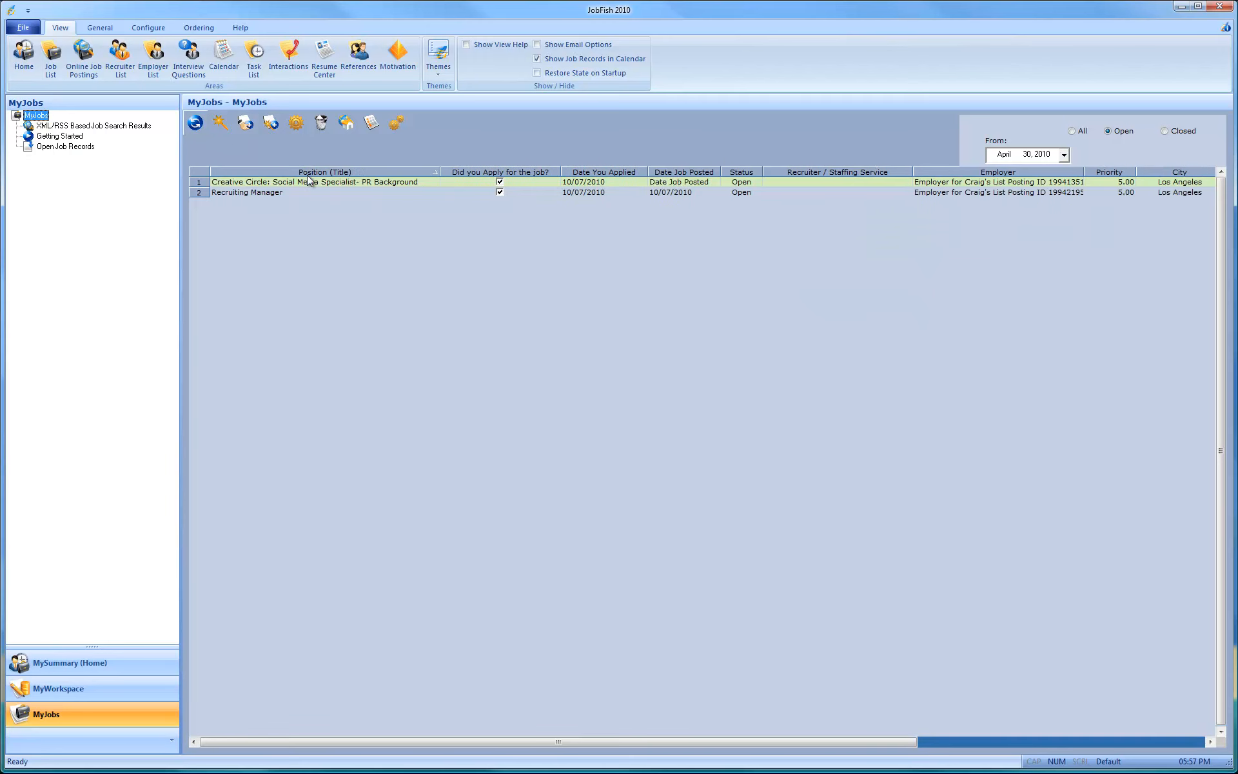
{"action": "left_click", "coordinate": [280, 193]}
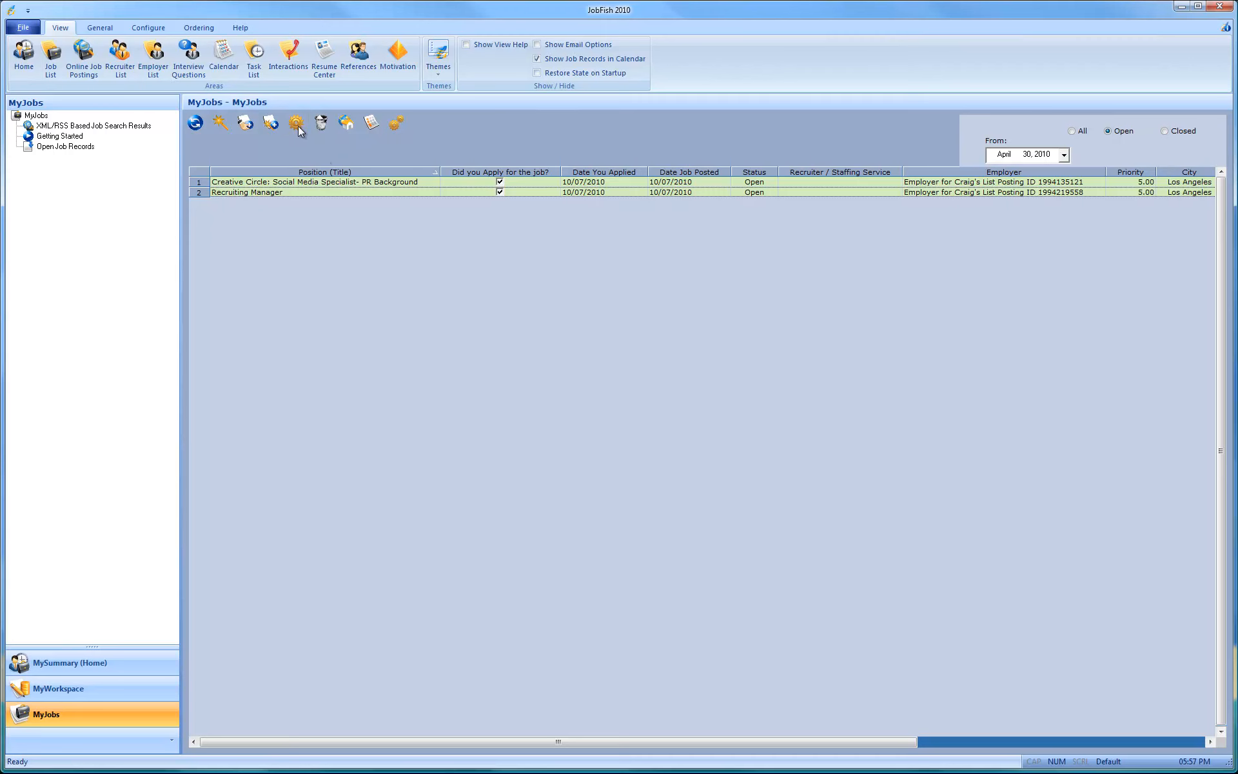
{"action": "double_click", "coordinate": [214, 192]}
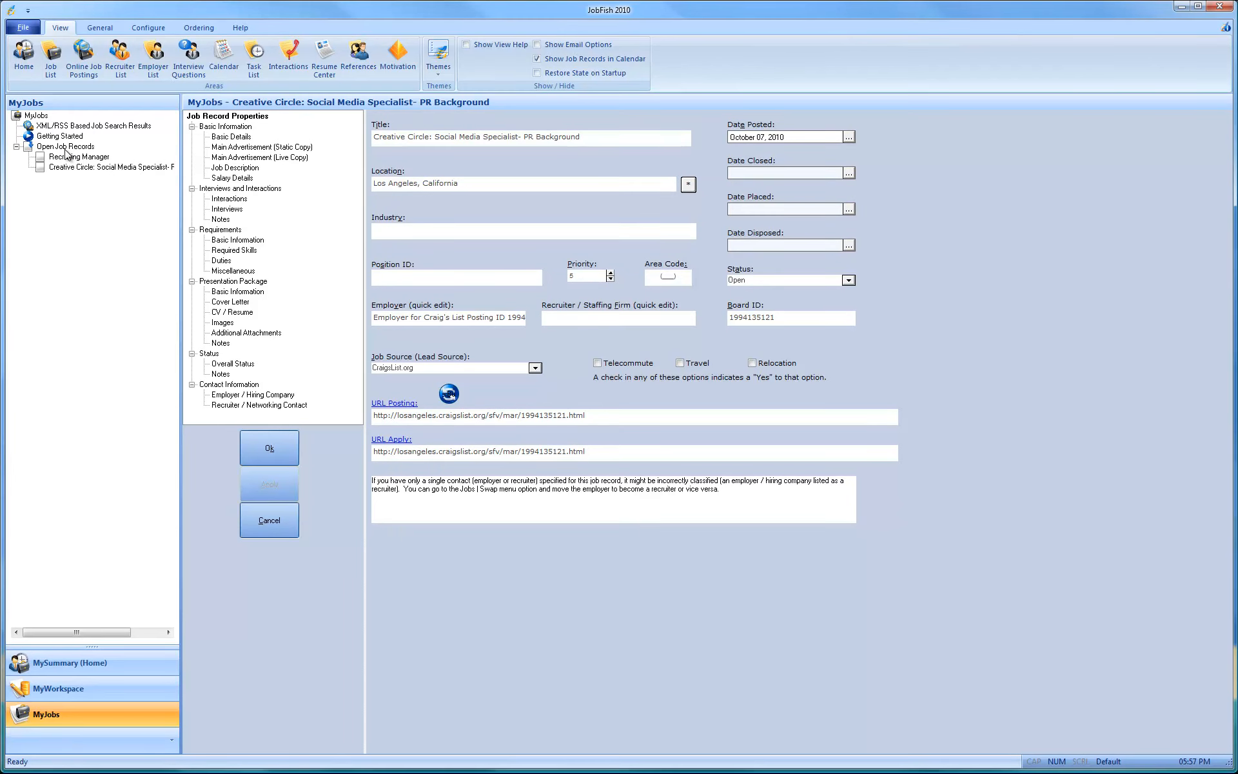
Step: Examine the Open Job Records quick view for the Recruiting Manager and Creative Circle jobs, including the selected job's details
{"action": "left_click", "coordinate": [66, 148]}
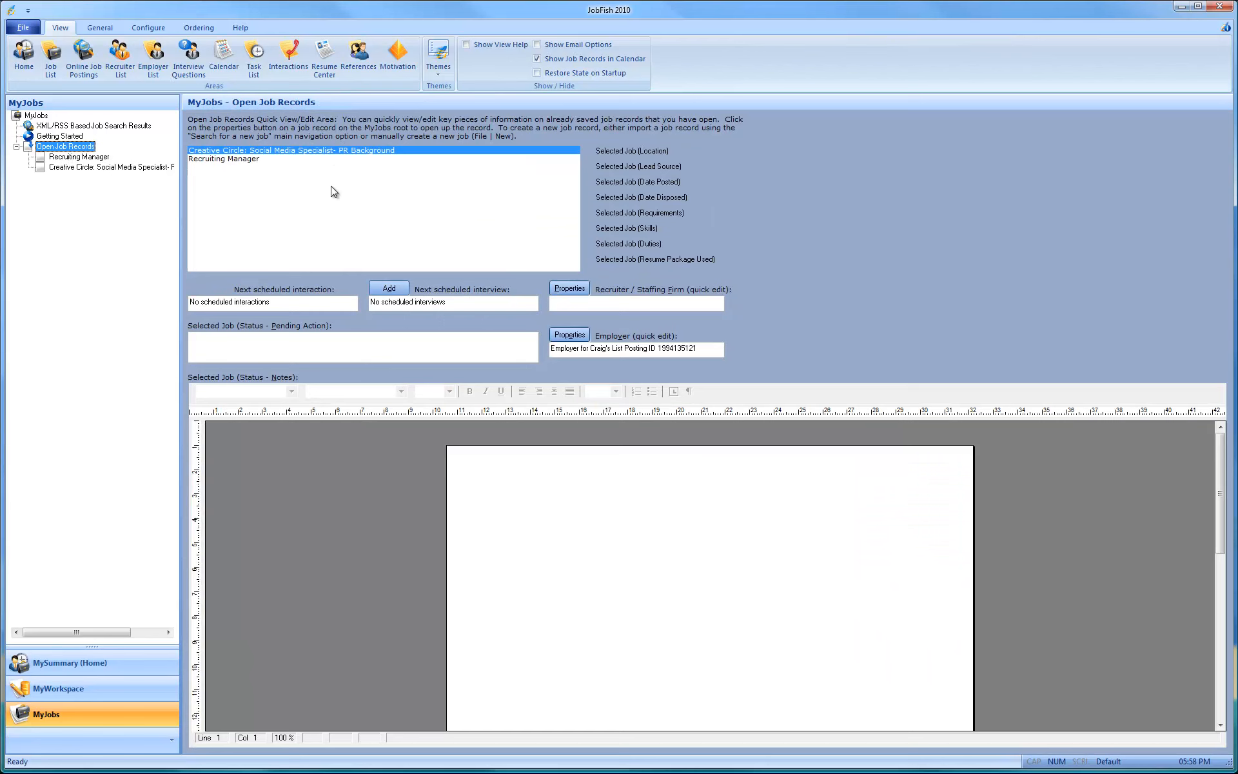
{"action": "left_click", "coordinate": [247, 158]}
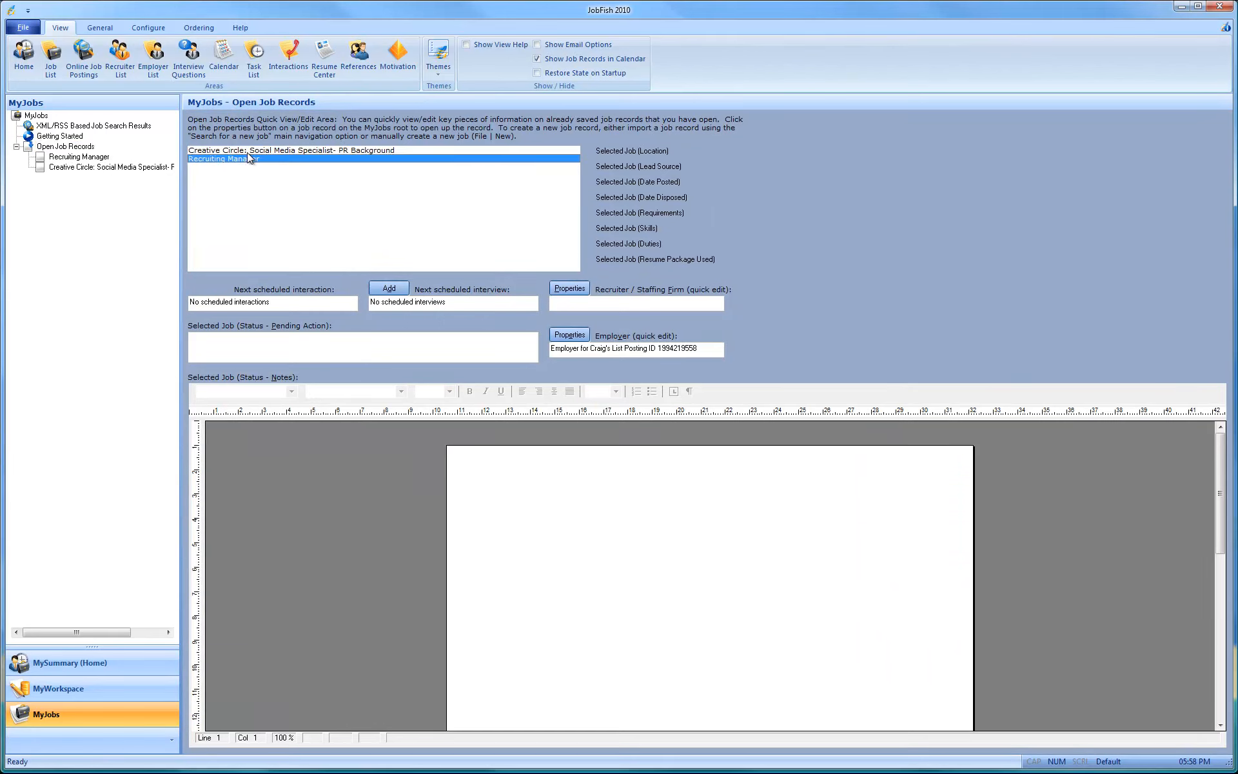
{"action": "left_click", "coordinate": [248, 153]}
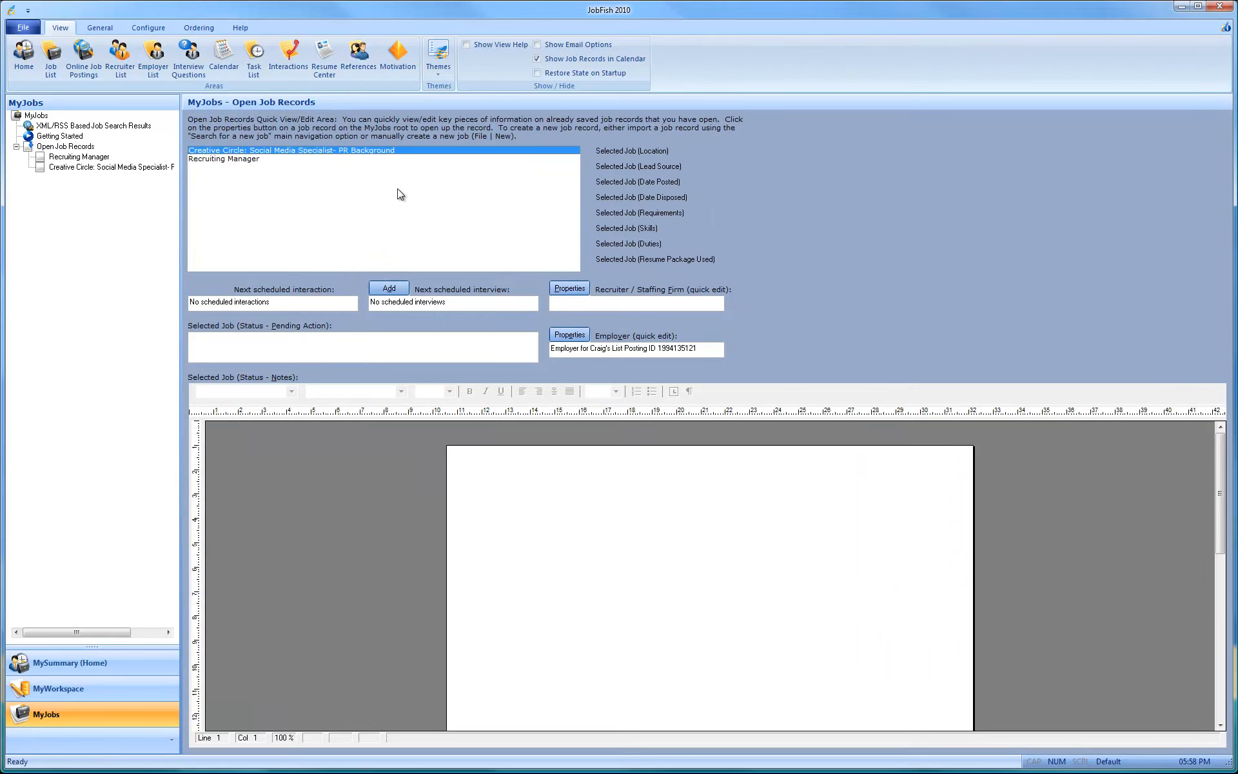
{"action": "mouse_move", "coordinate": [658, 149]}
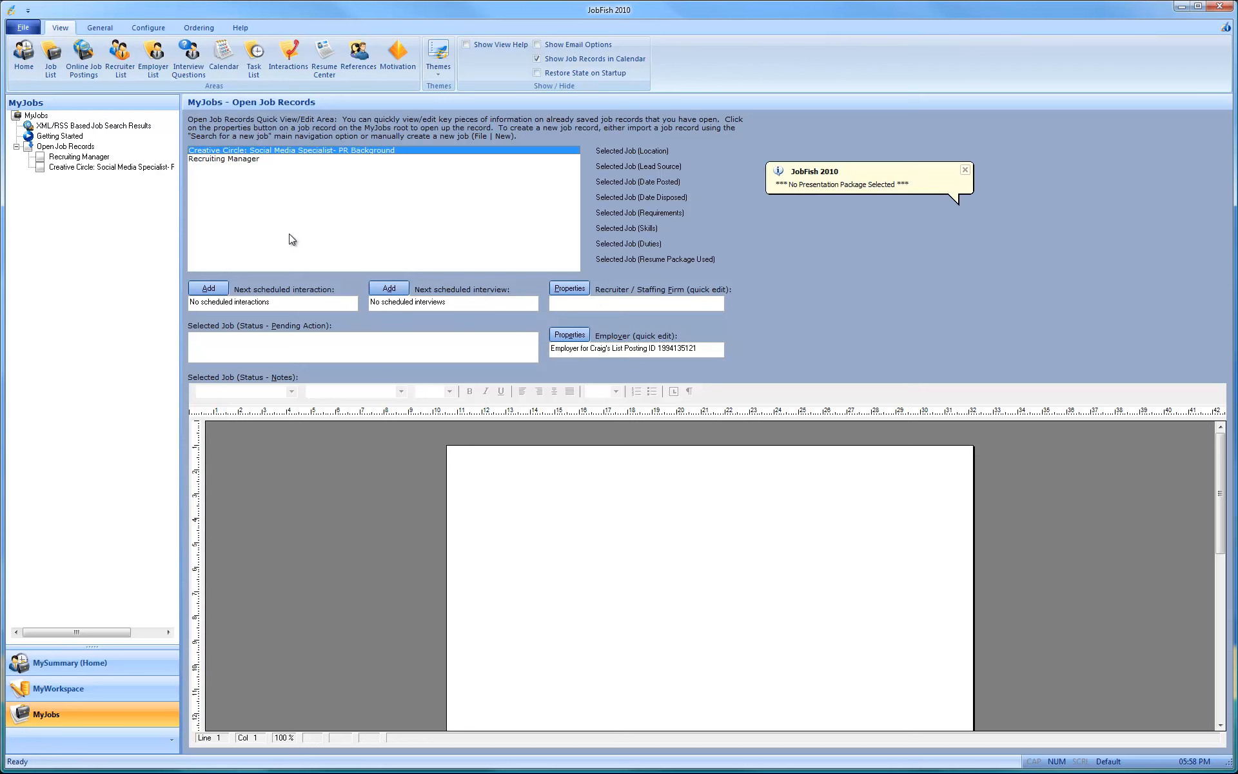
{"action": "left_click", "coordinate": [215, 159]}
{"action": "left_click", "coordinate": [221, 152]}
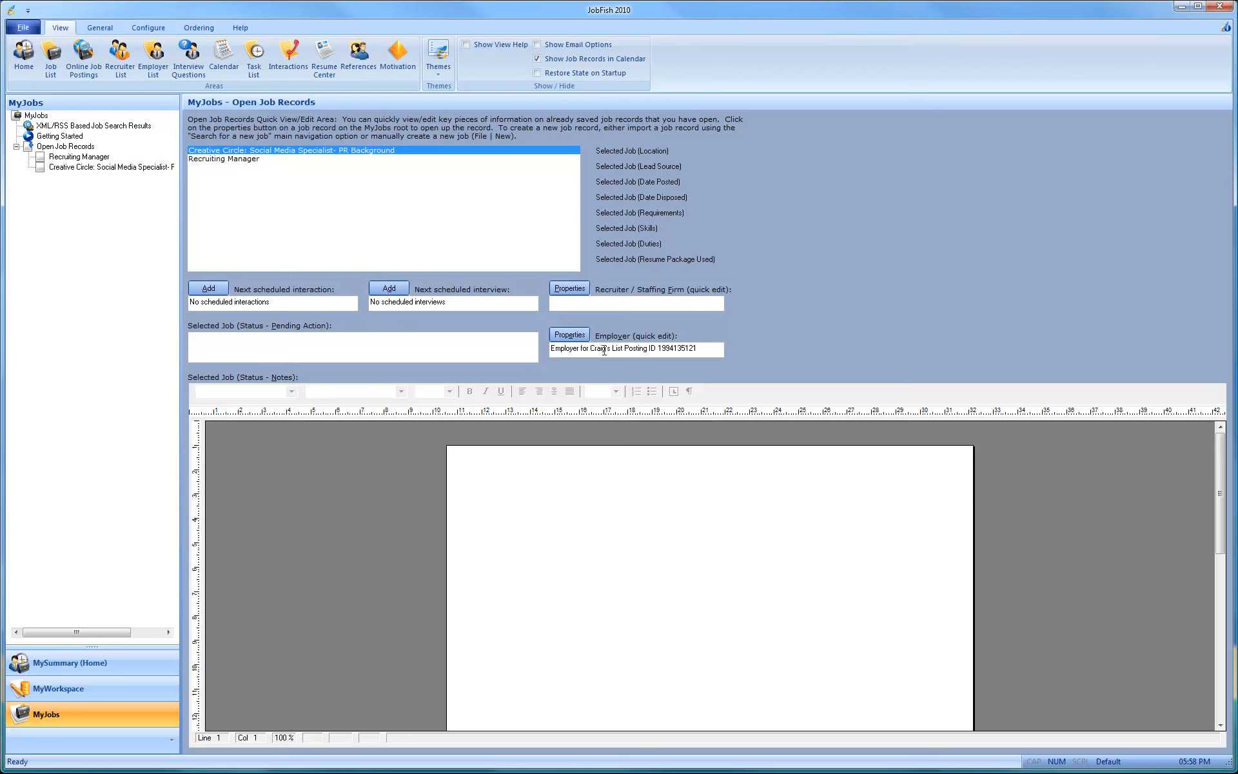
Step: Show the Employer/Hiring Company List in MyWorkspace and refresh it
{"action": "left_click", "coordinate": [115, 694]}
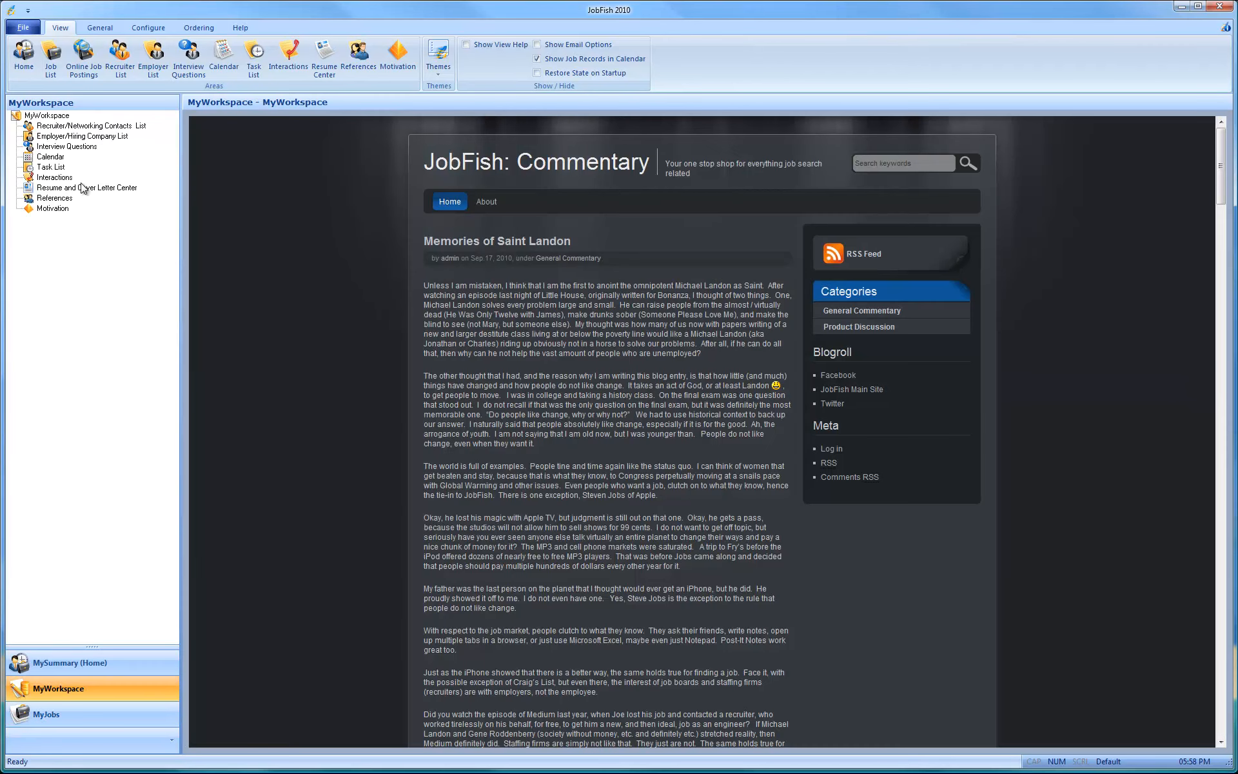
{"action": "left_click", "coordinate": [78, 136]}
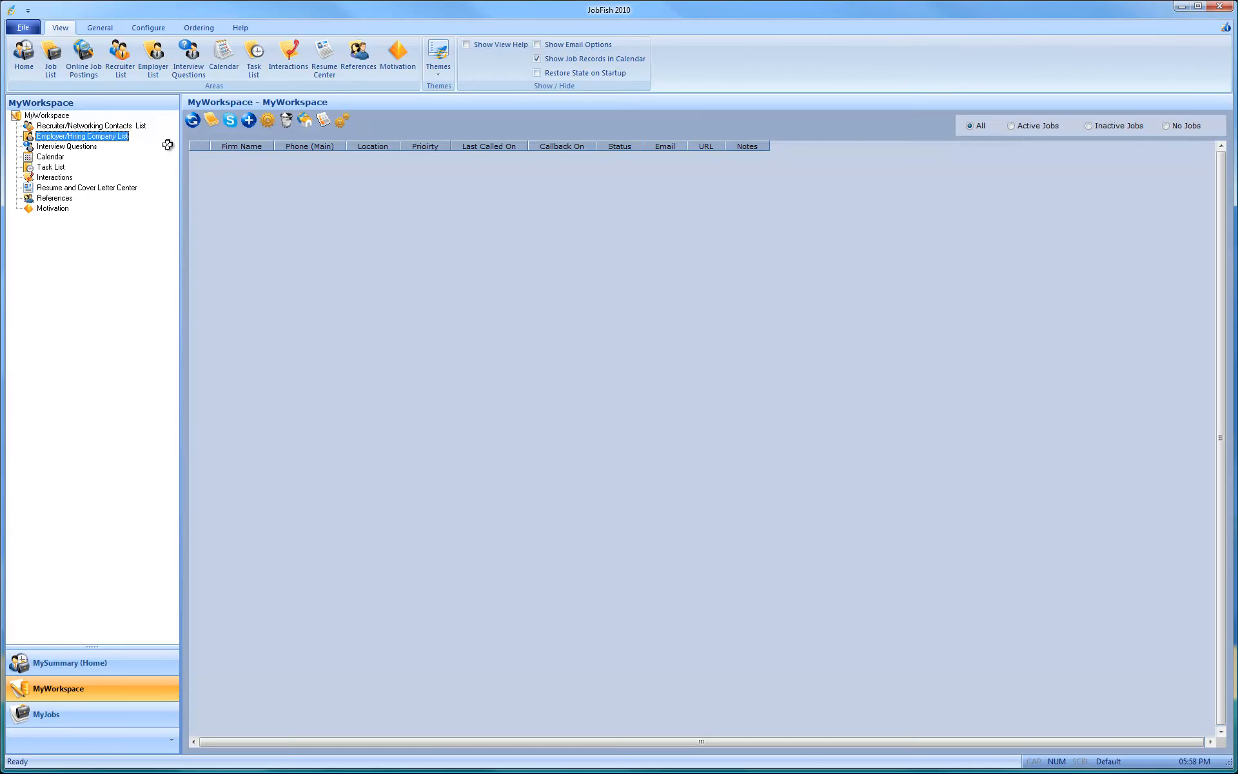
{"action": "left_click", "coordinate": [191, 119]}
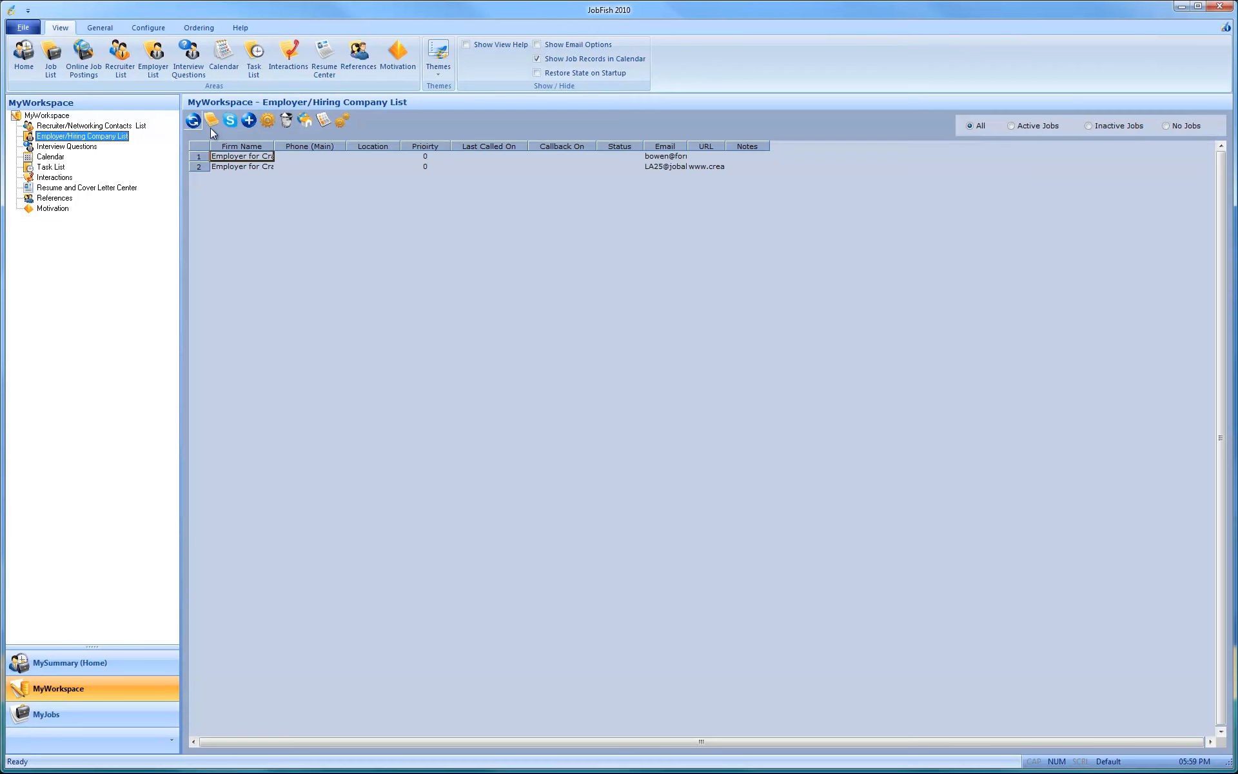
{"action": "left_click", "coordinate": [335, 159]}
{"action": "left_click", "coordinate": [328, 169]}
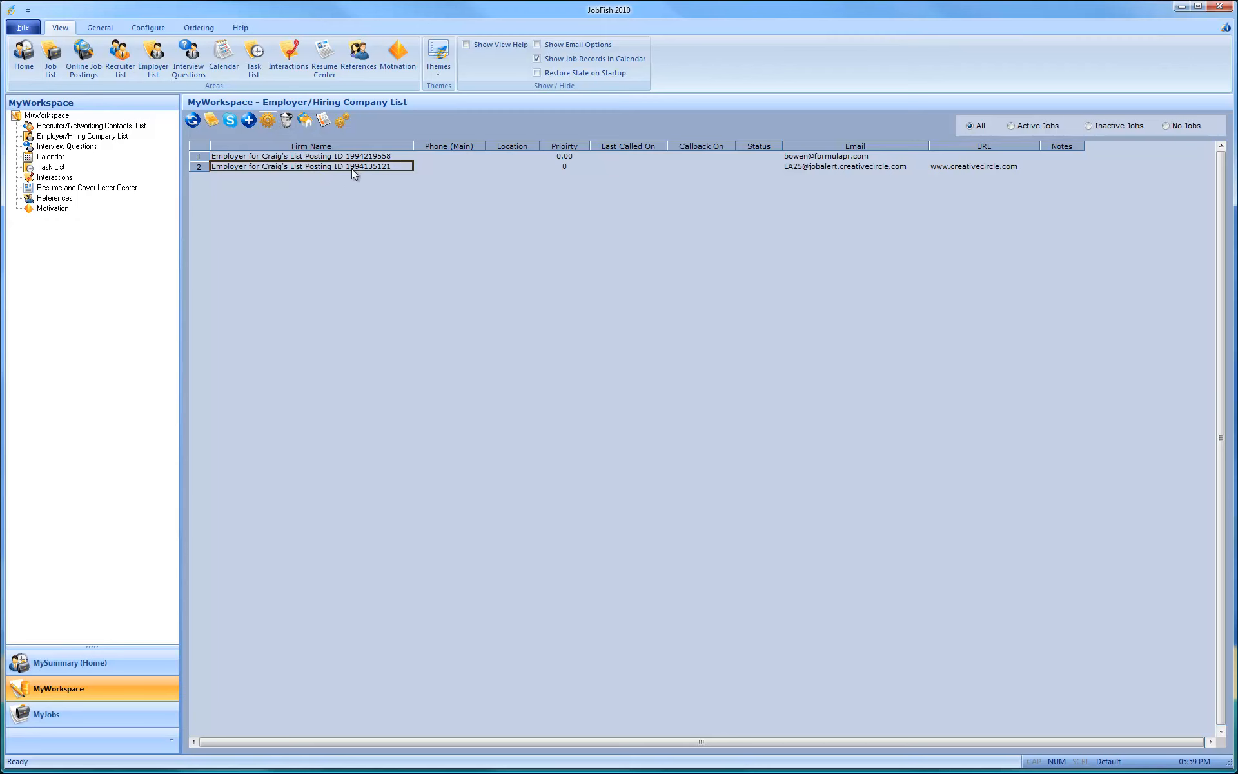
{"action": "double_click", "coordinate": [389, 167]}
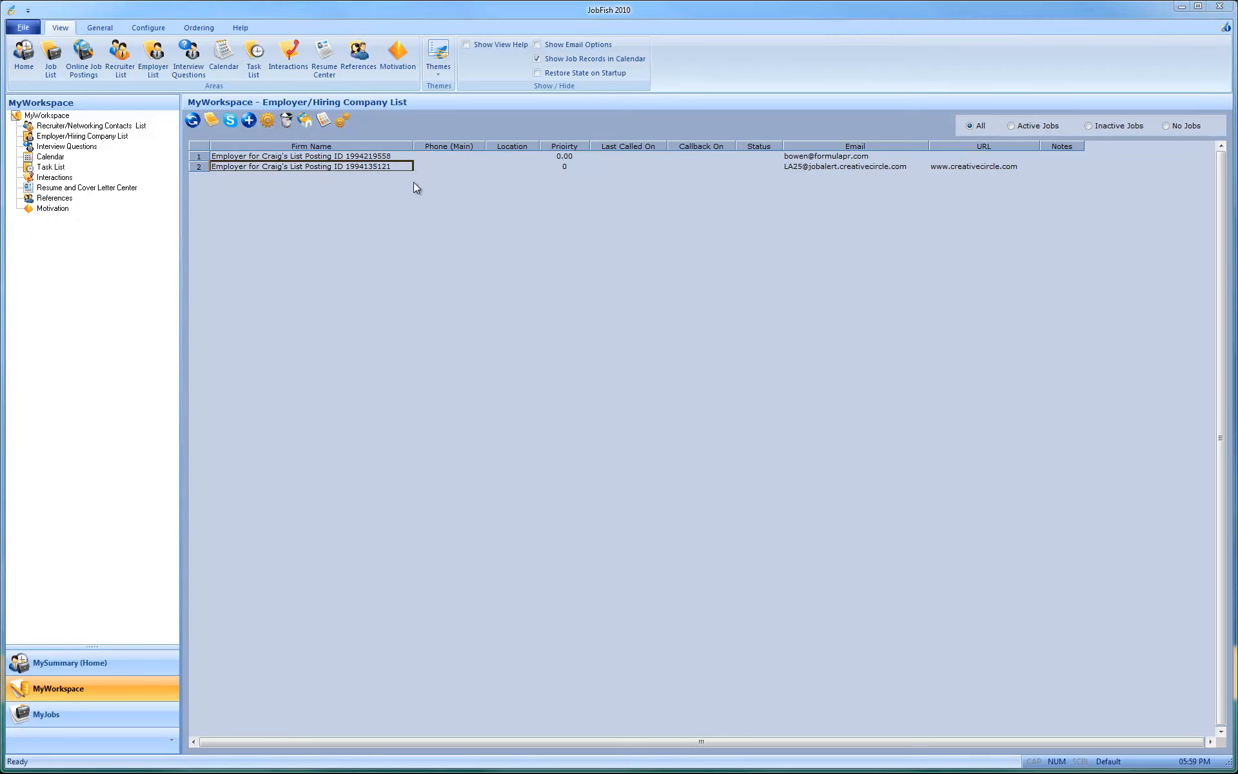
{"action": "type", "text": "Creat"}
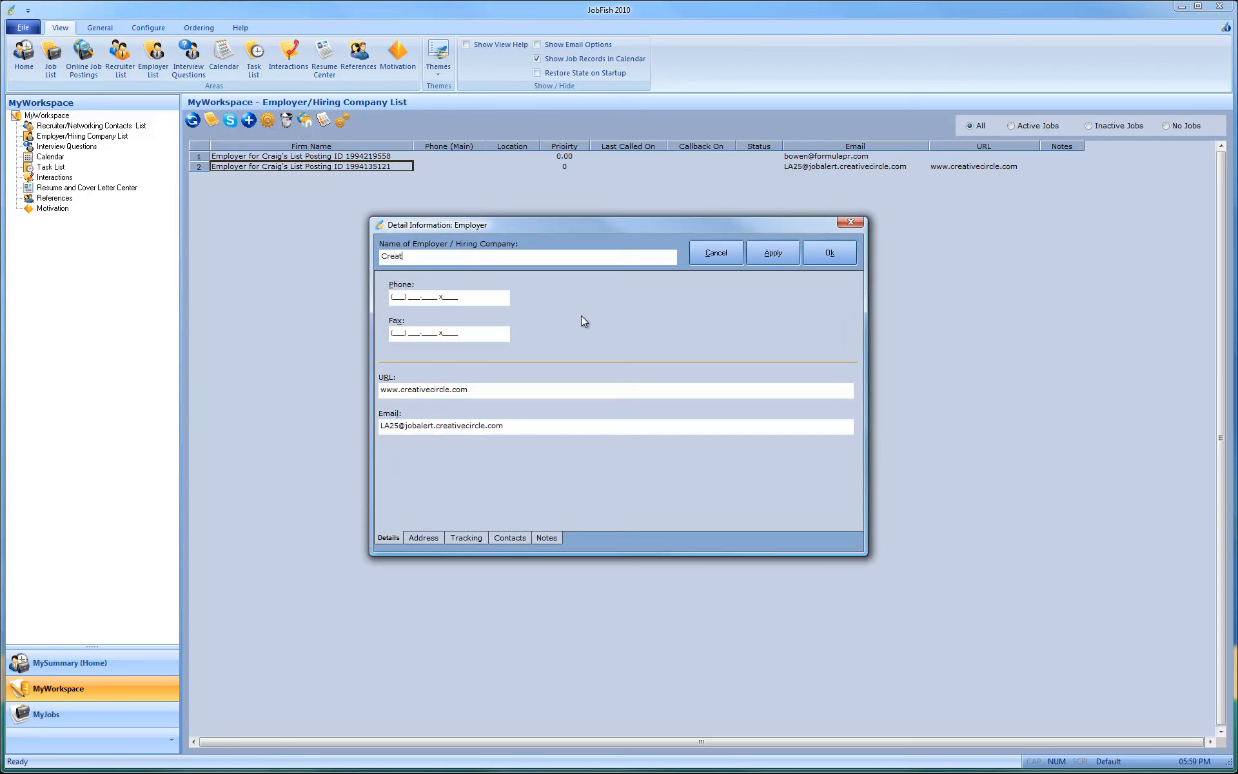
{"action": "type", "text": "ive Circle"}
{"action": "left_click", "coordinate": [829, 254]}
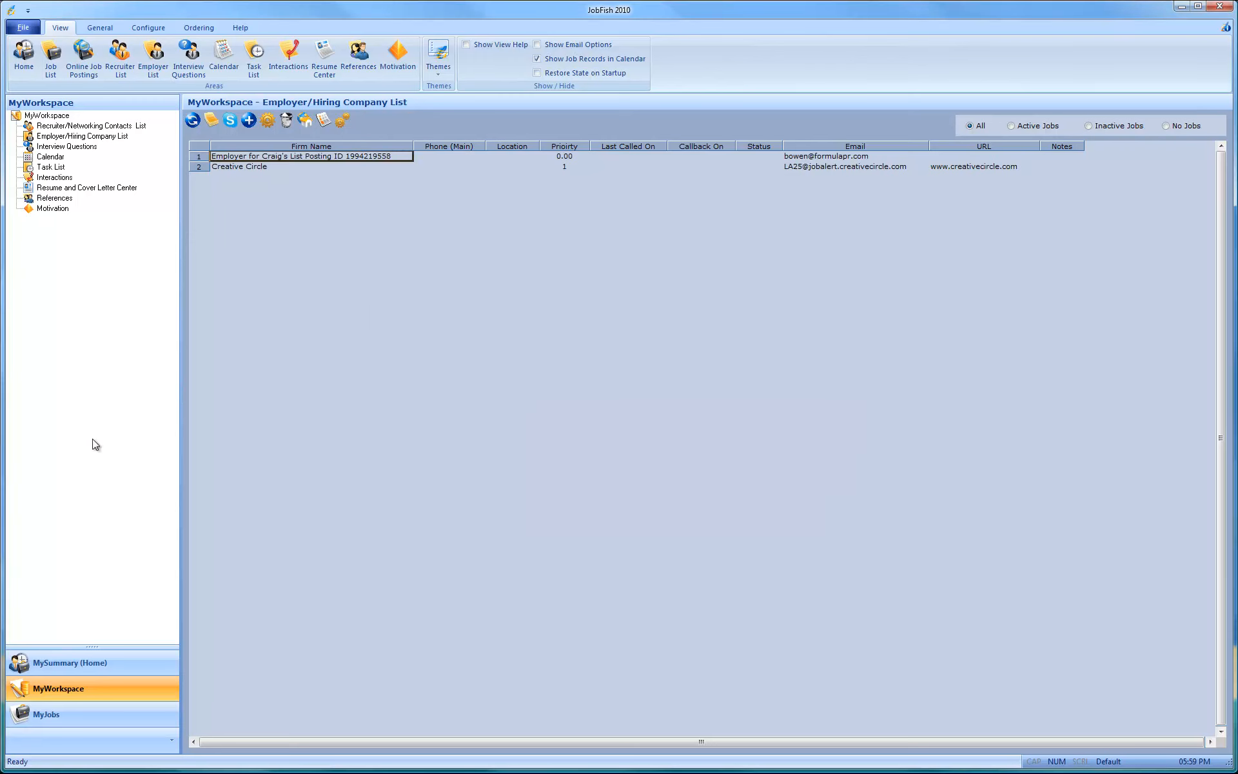
Step: Review the recruiter and employer contact information and the quick-edit company fields in the Creative Circle Social Media Specialist job record
{"action": "left_click", "coordinate": [75, 713]}
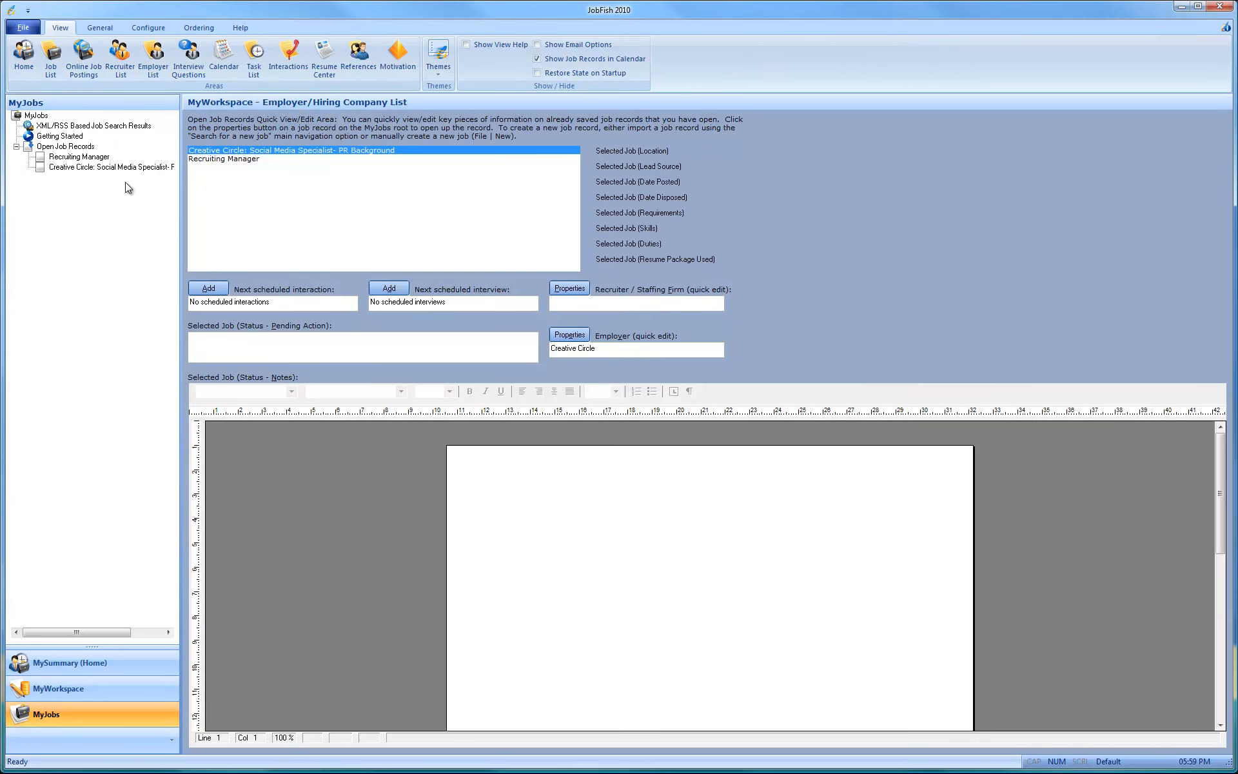
{"action": "left_click", "coordinate": [91, 167]}
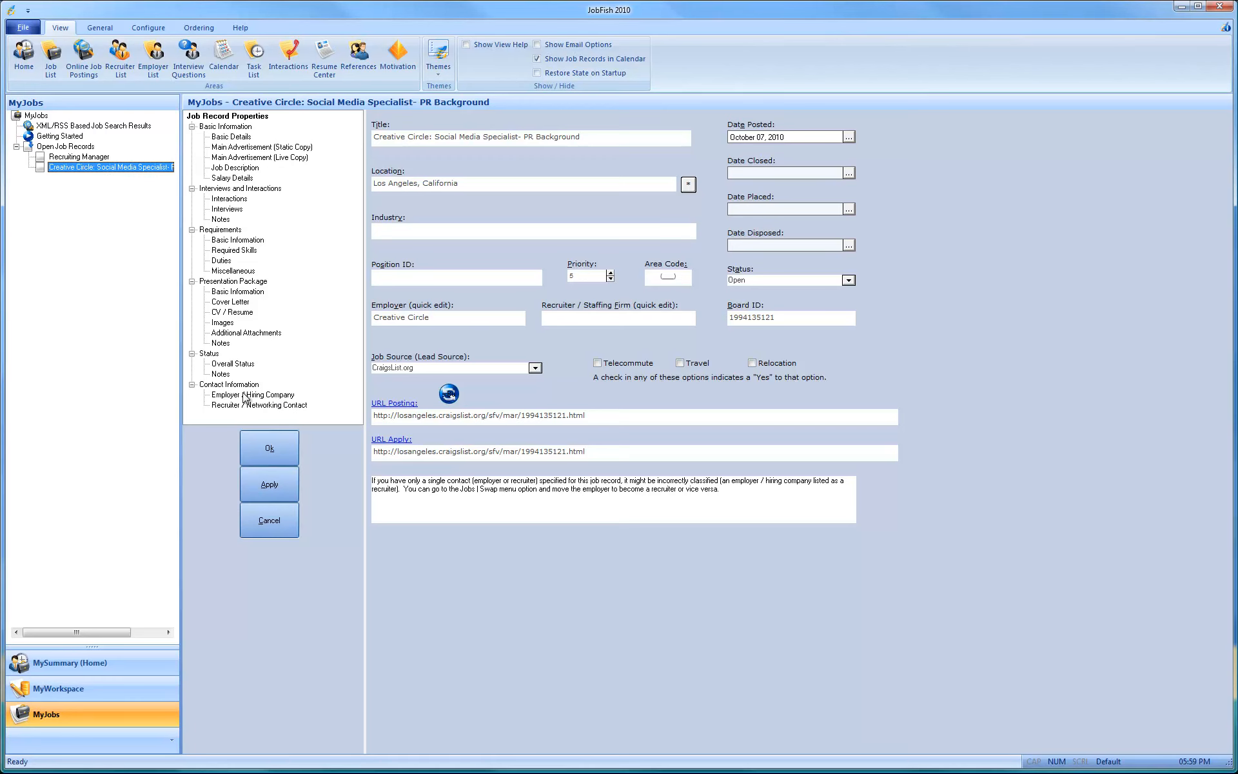
{"action": "left_click", "coordinate": [274, 405]}
{"action": "left_click", "coordinate": [274, 395]}
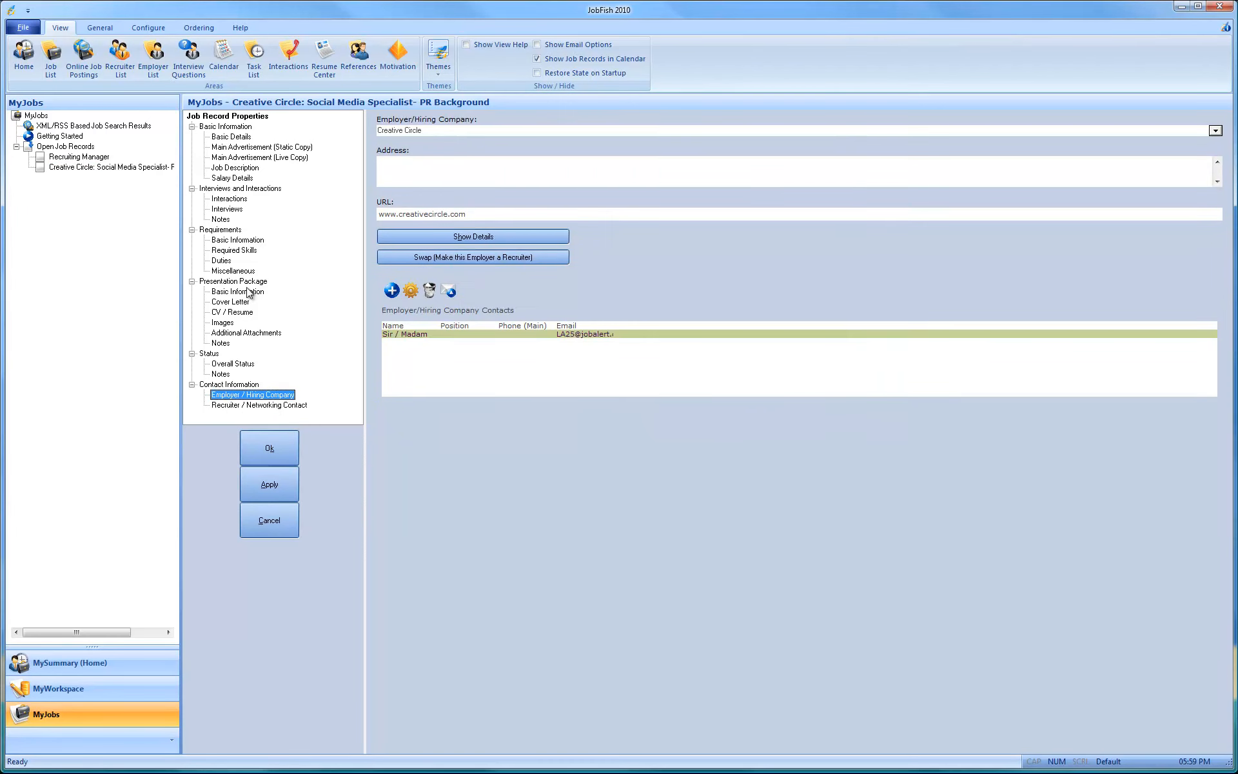
{"action": "left_click", "coordinate": [244, 136]}
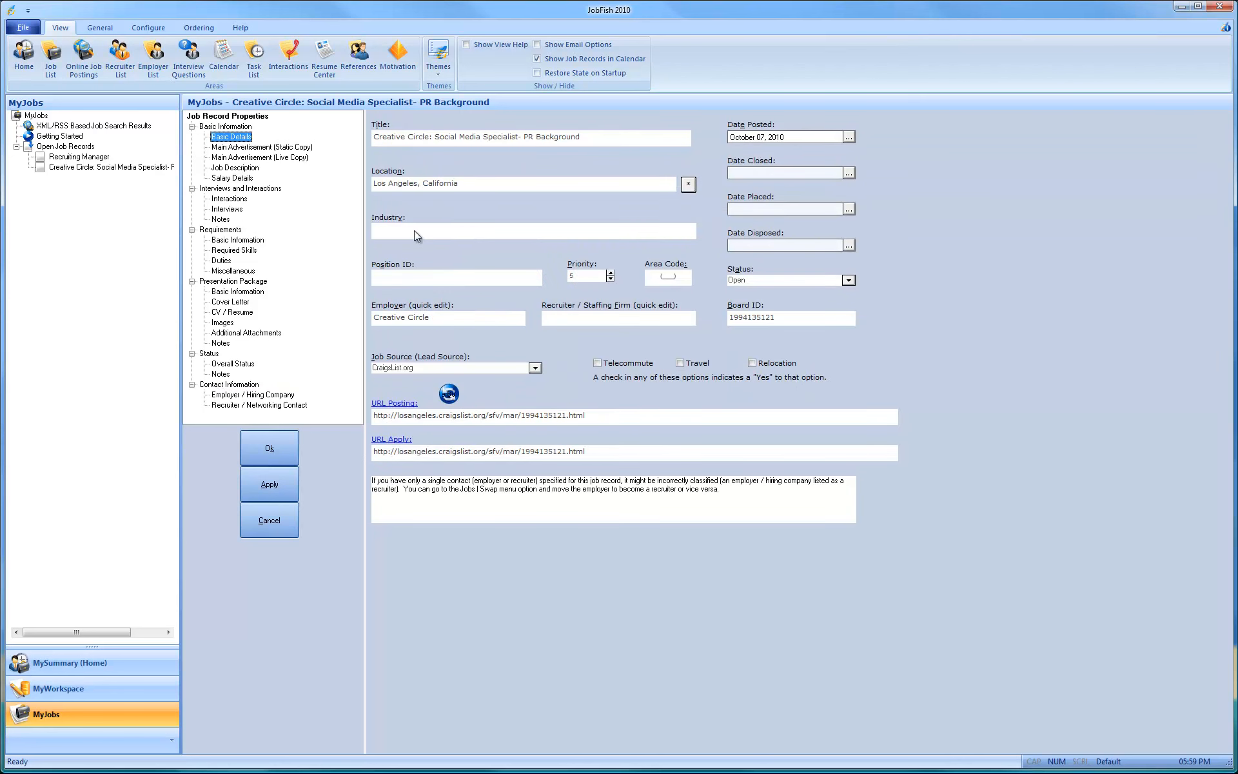
{"action": "left_click", "coordinate": [430, 318]}
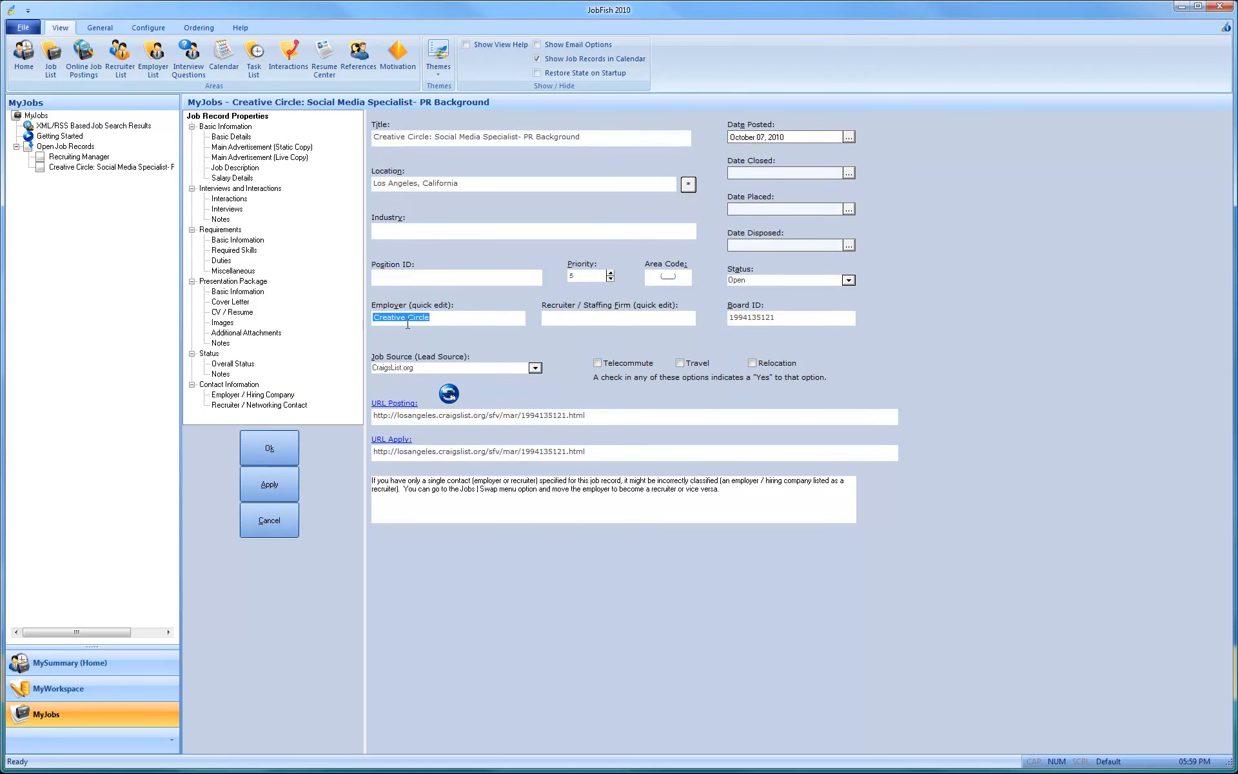
{"action": "left_click", "coordinate": [579, 316]}
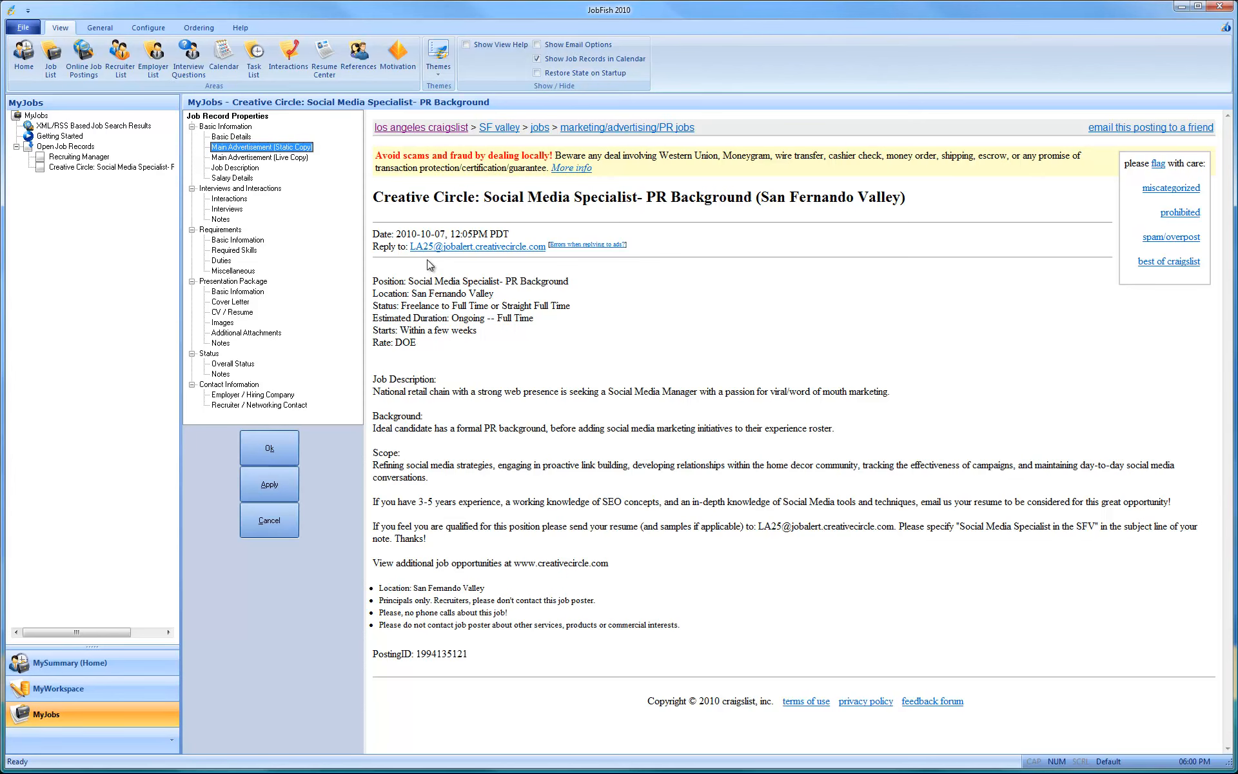
Step: Review the live copy of the main advertisement, the job description and the salary details of the Creative Circle job
{"action": "left_click", "coordinate": [290, 158]}
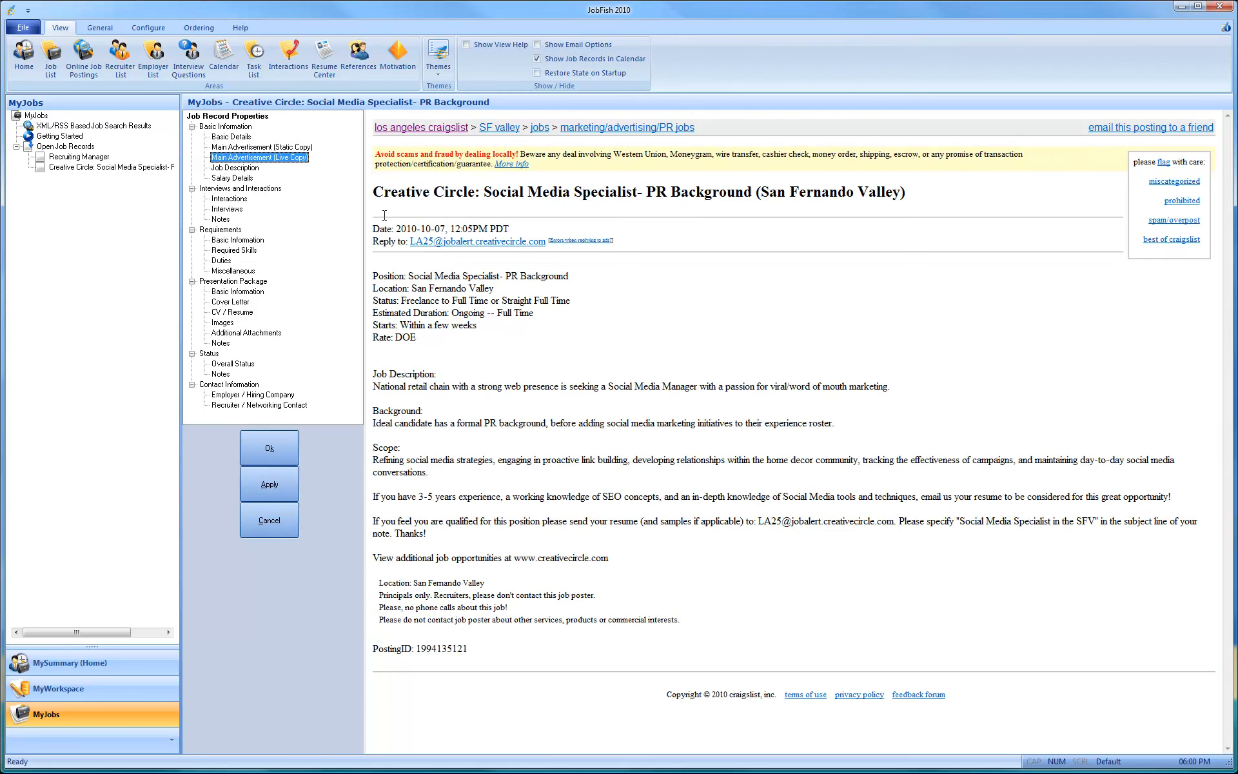
{"action": "left_click", "coordinate": [235, 169]}
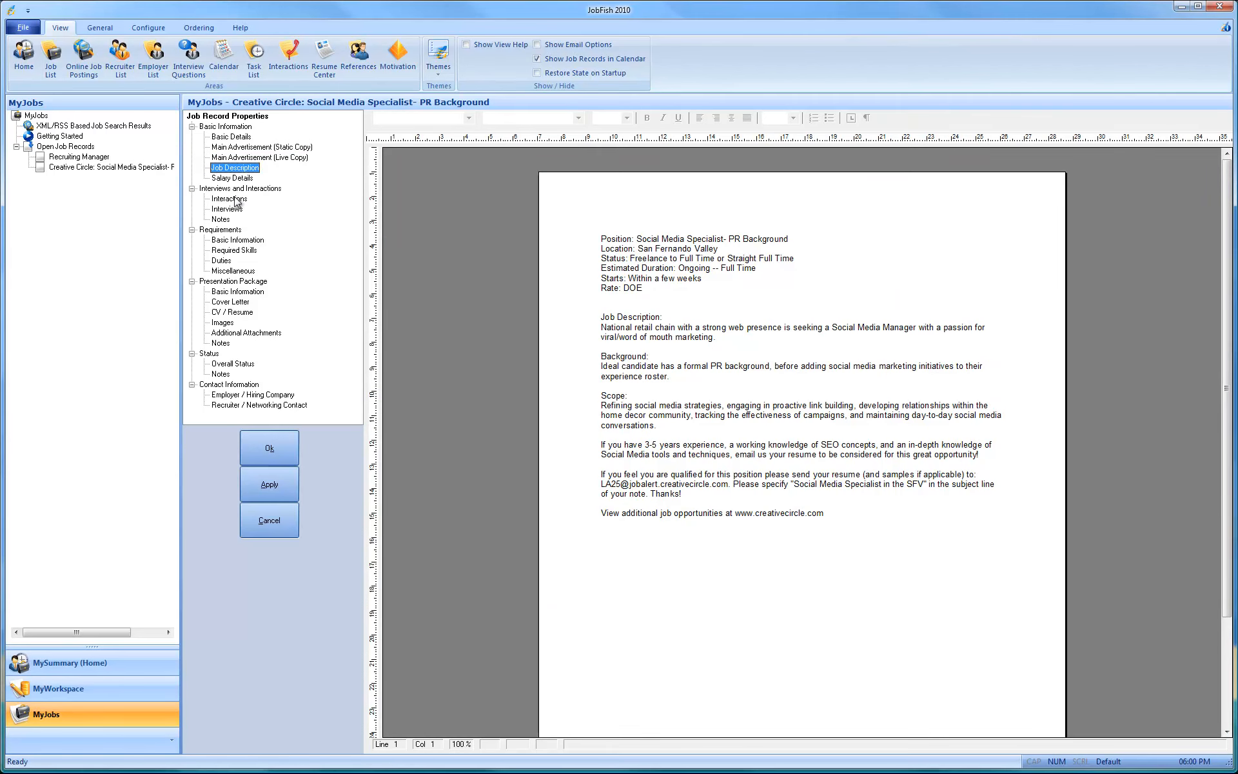
{"action": "left_click", "coordinate": [233, 179]}
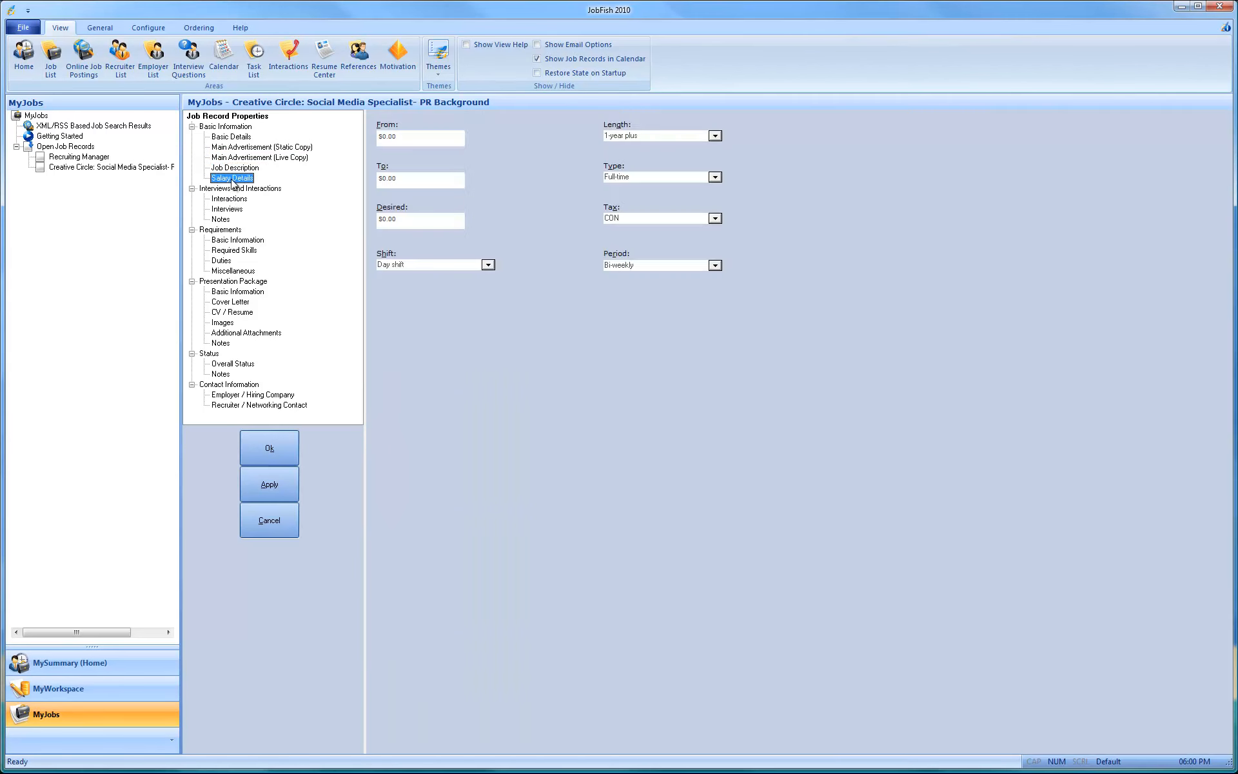
Step: Review the requirements of the Creative Circle job record, from the basic information and duties through the miscellaneous details
{"action": "left_click", "coordinate": [230, 251]}
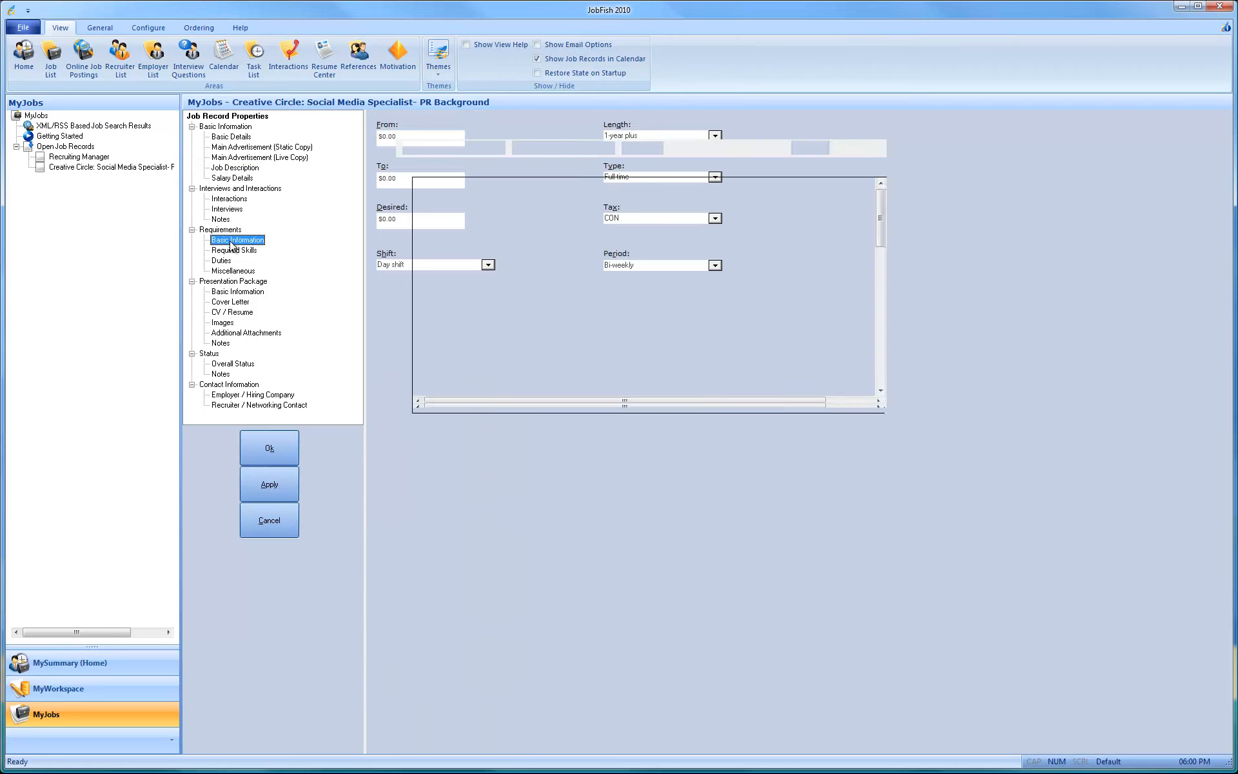
{"action": "left_click", "coordinate": [226, 262]}
{"action": "left_click", "coordinate": [225, 273]}
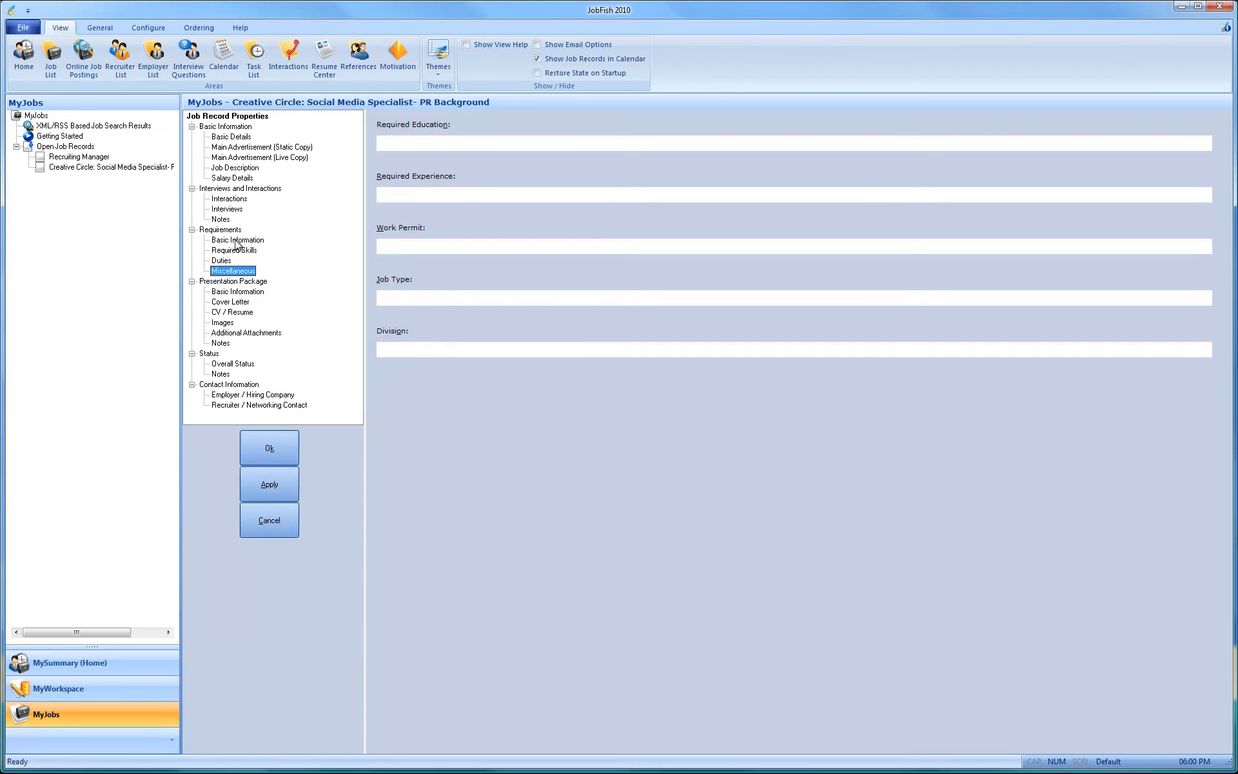
Step: Assign the Marketing presentation package to the Creative Circle job, then save and close its record
{"action": "left_click", "coordinate": [243, 290]}
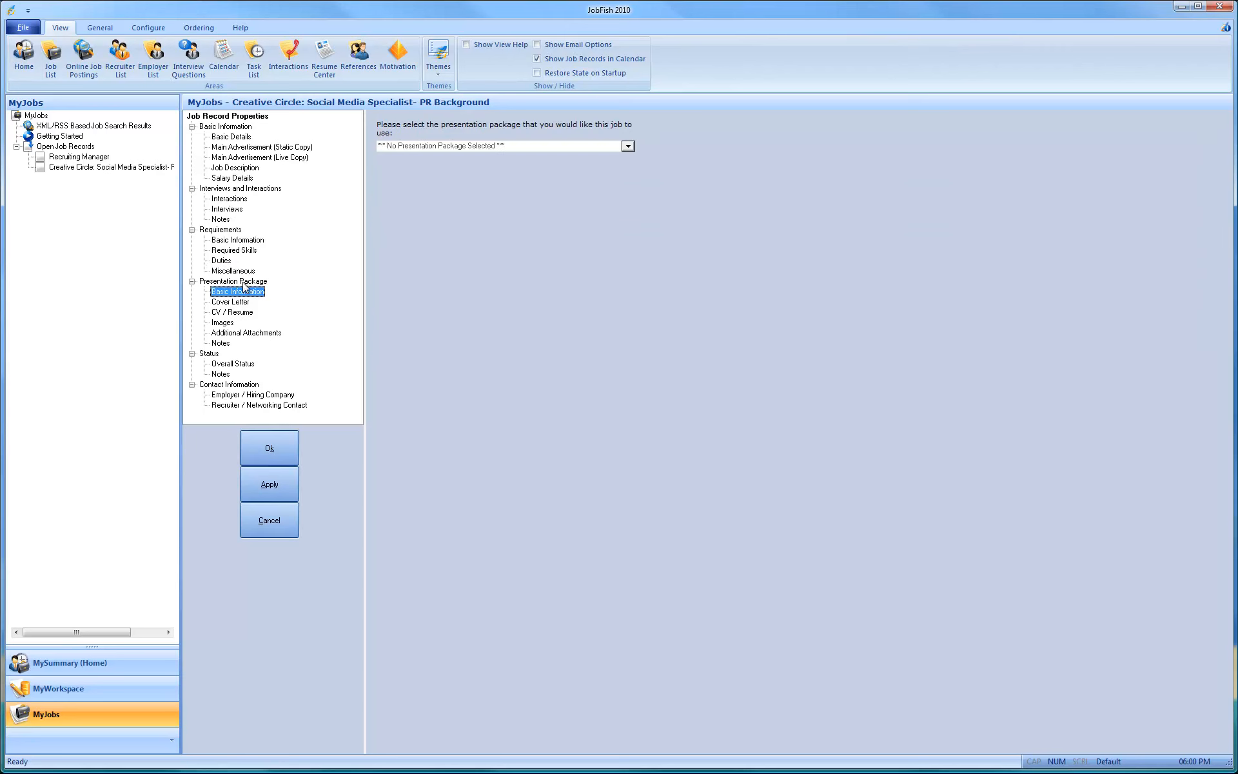
{"action": "left_click", "coordinate": [415, 147]}
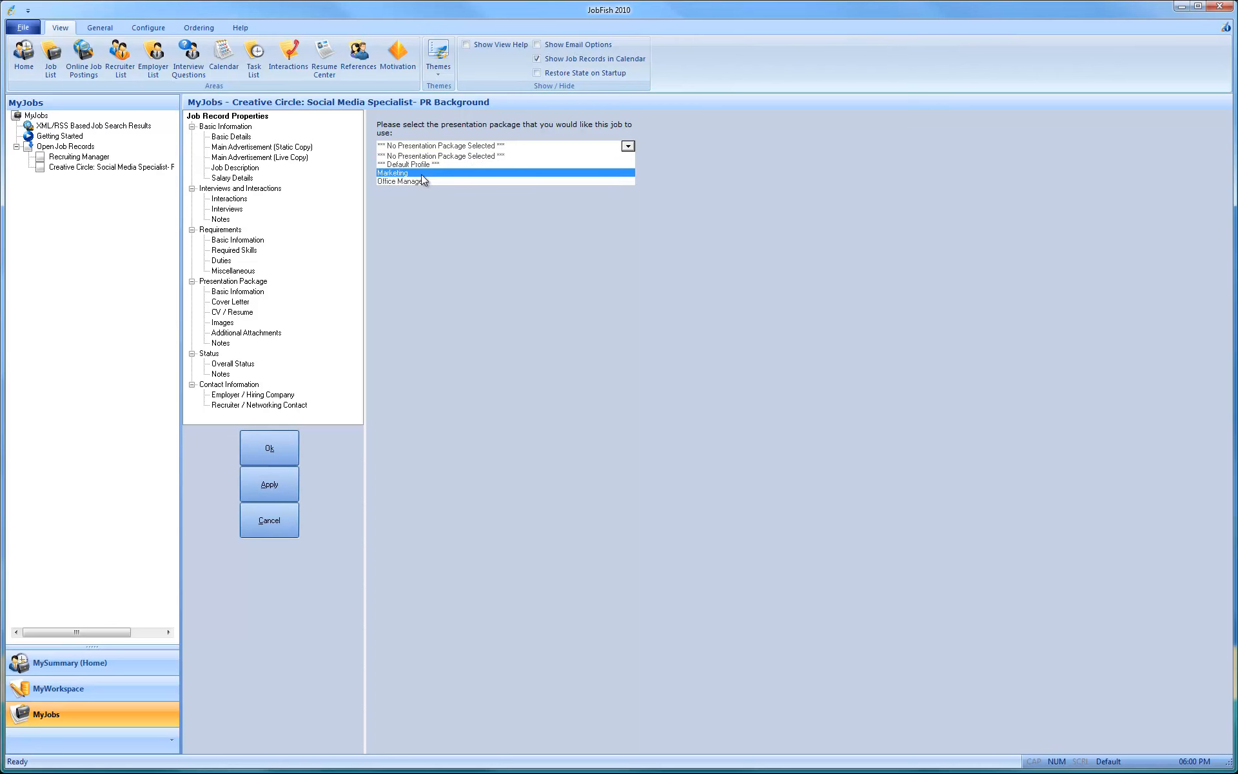
{"action": "left_click", "coordinate": [419, 172]}
{"action": "left_click", "coordinate": [269, 450]}
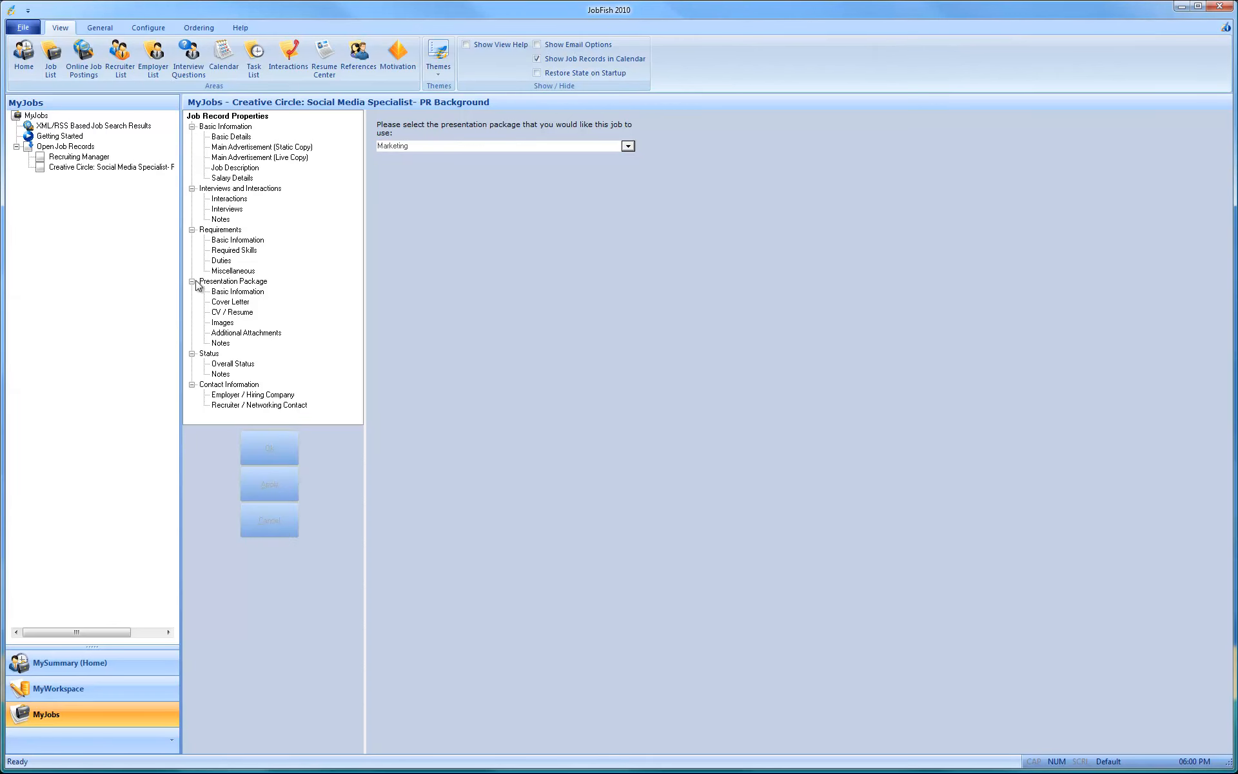
Step: Accept and close the Recruiting Manager job record, leaving the Open Job Records overview on display
{"action": "left_click", "coordinate": [79, 157]}
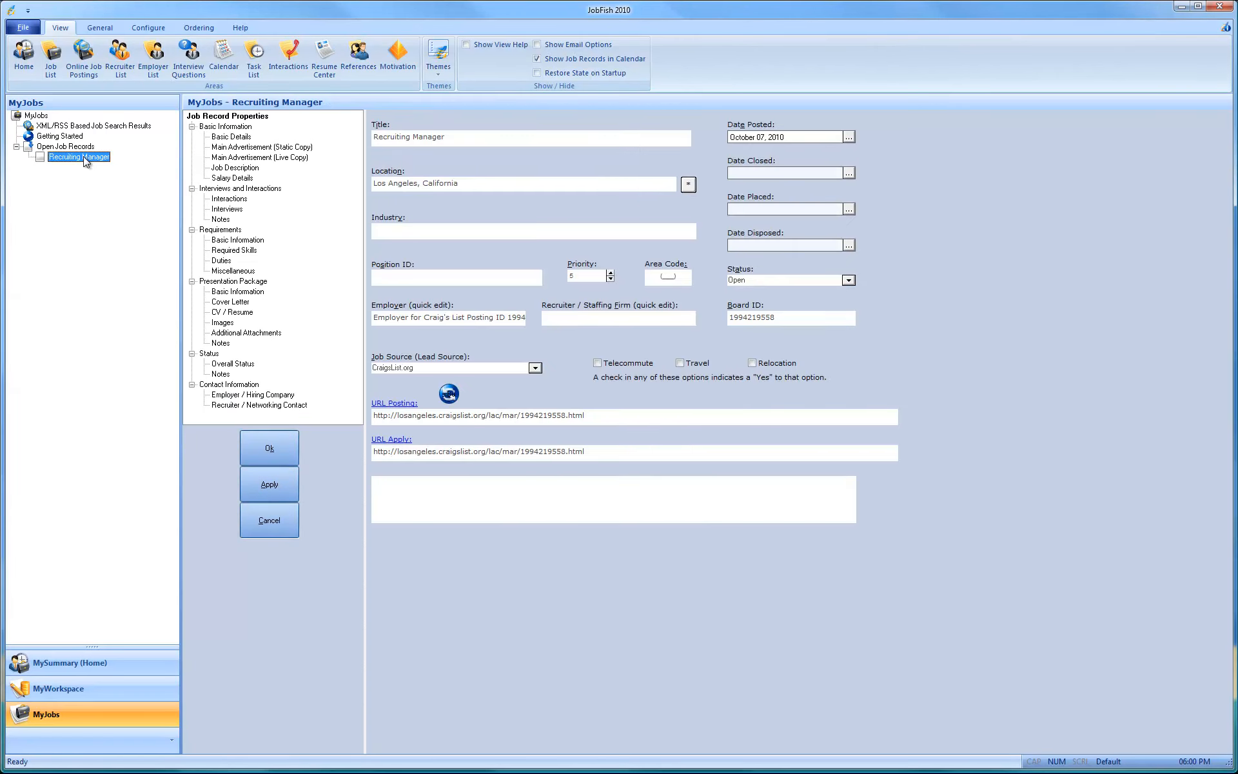
{"action": "left_click", "coordinate": [289, 447]}
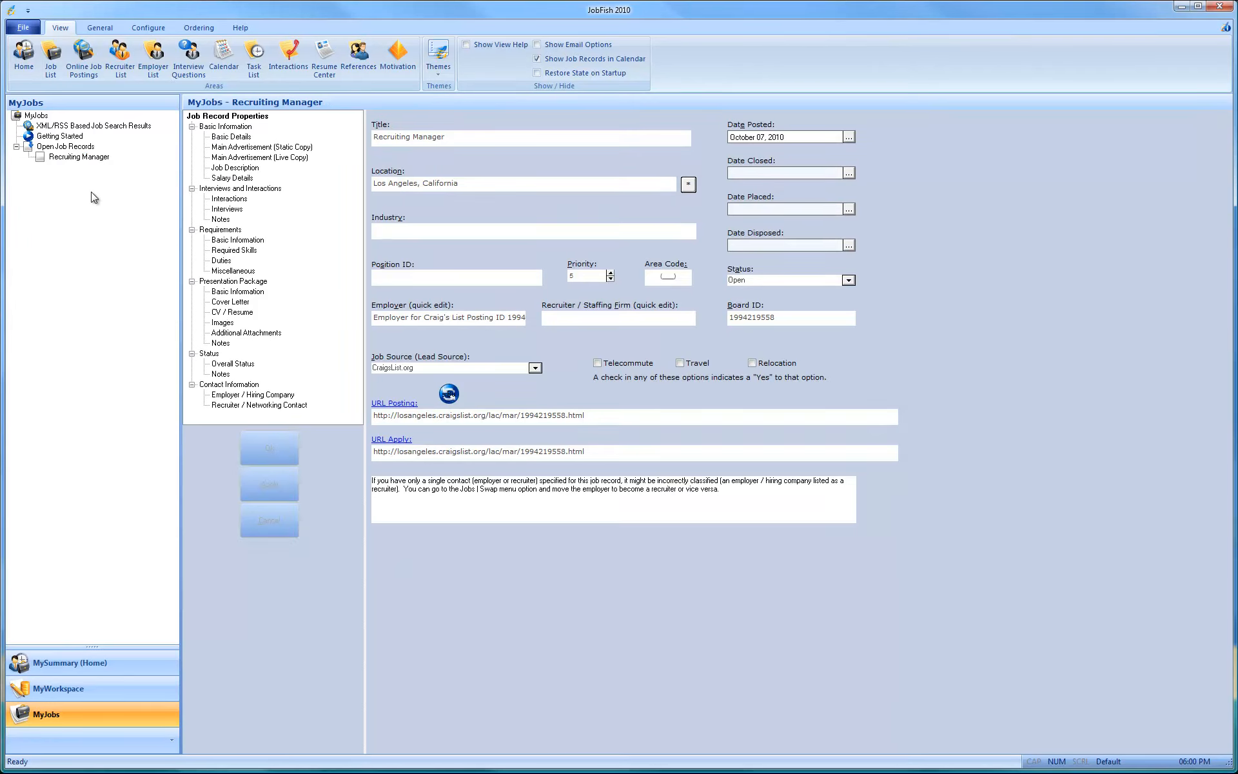
{"action": "left_click", "coordinate": [82, 148]}
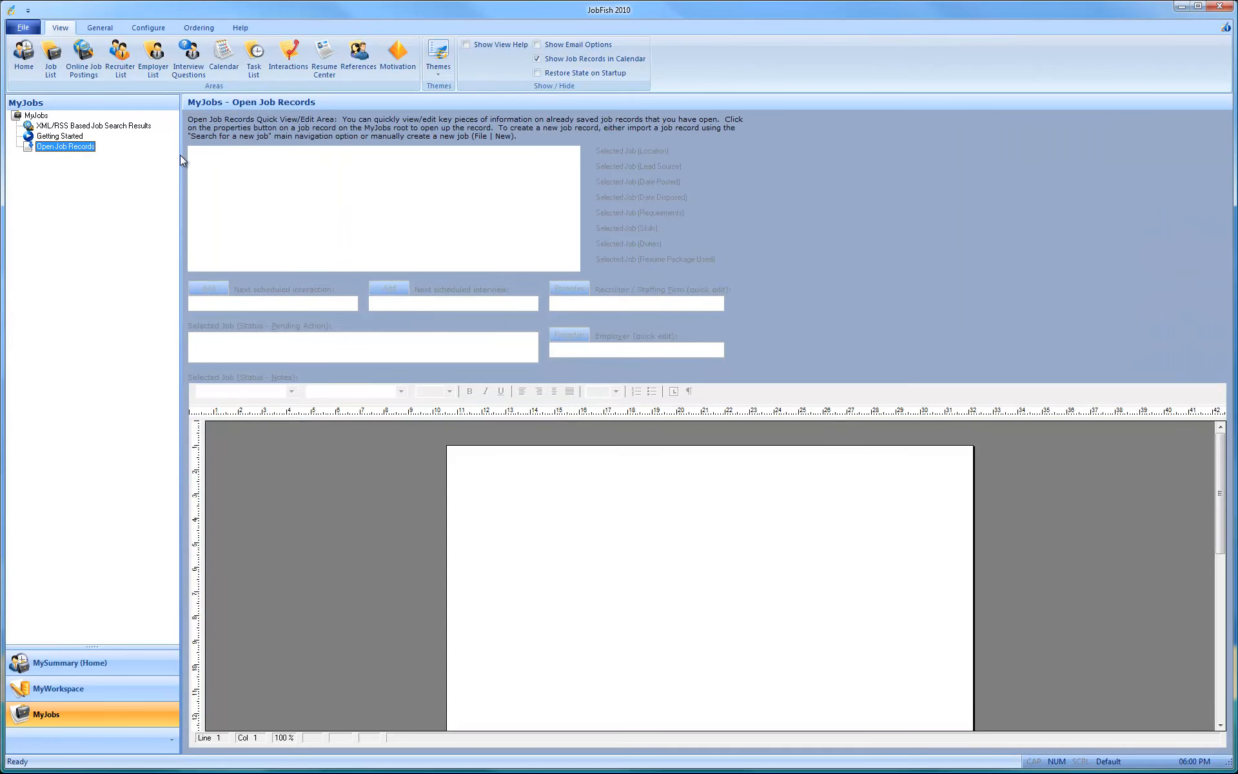
Step: View the MyWorkspace start page and return to the MySummary (Home) overview
{"action": "left_click", "coordinate": [92, 688]}
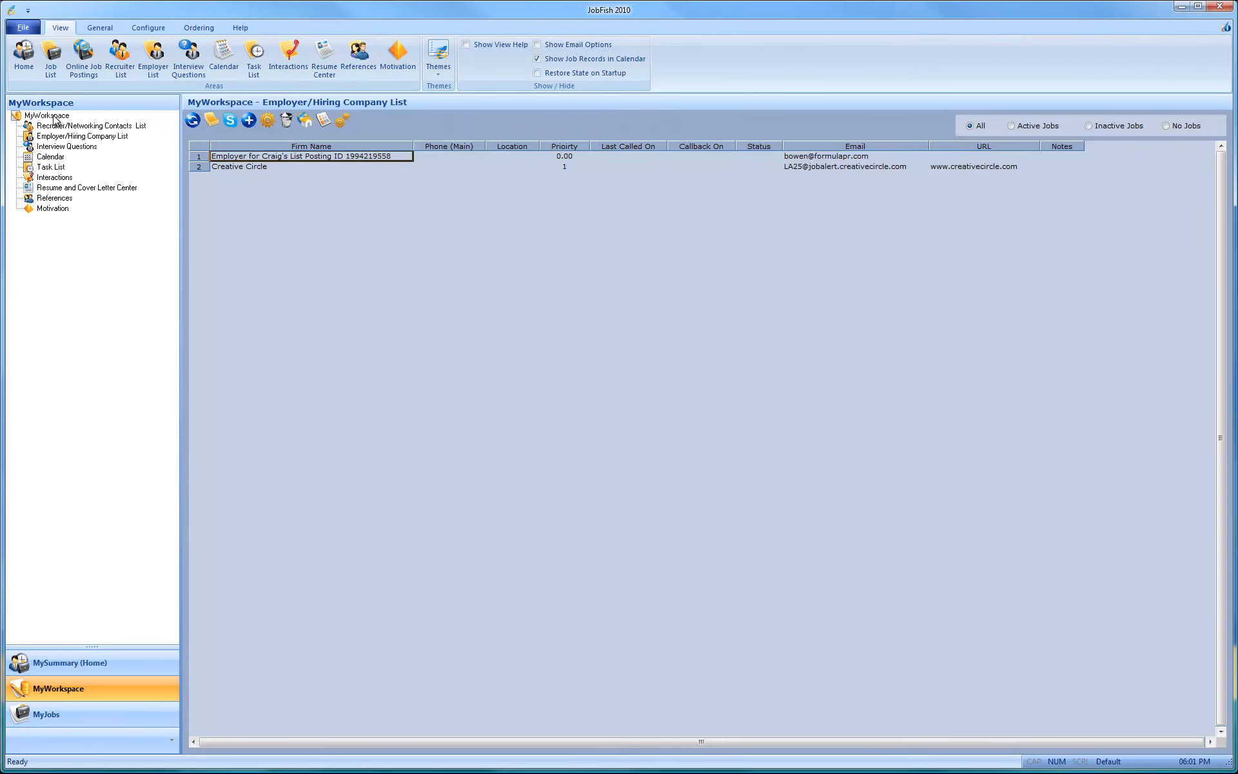
{"action": "left_click", "coordinate": [54, 117]}
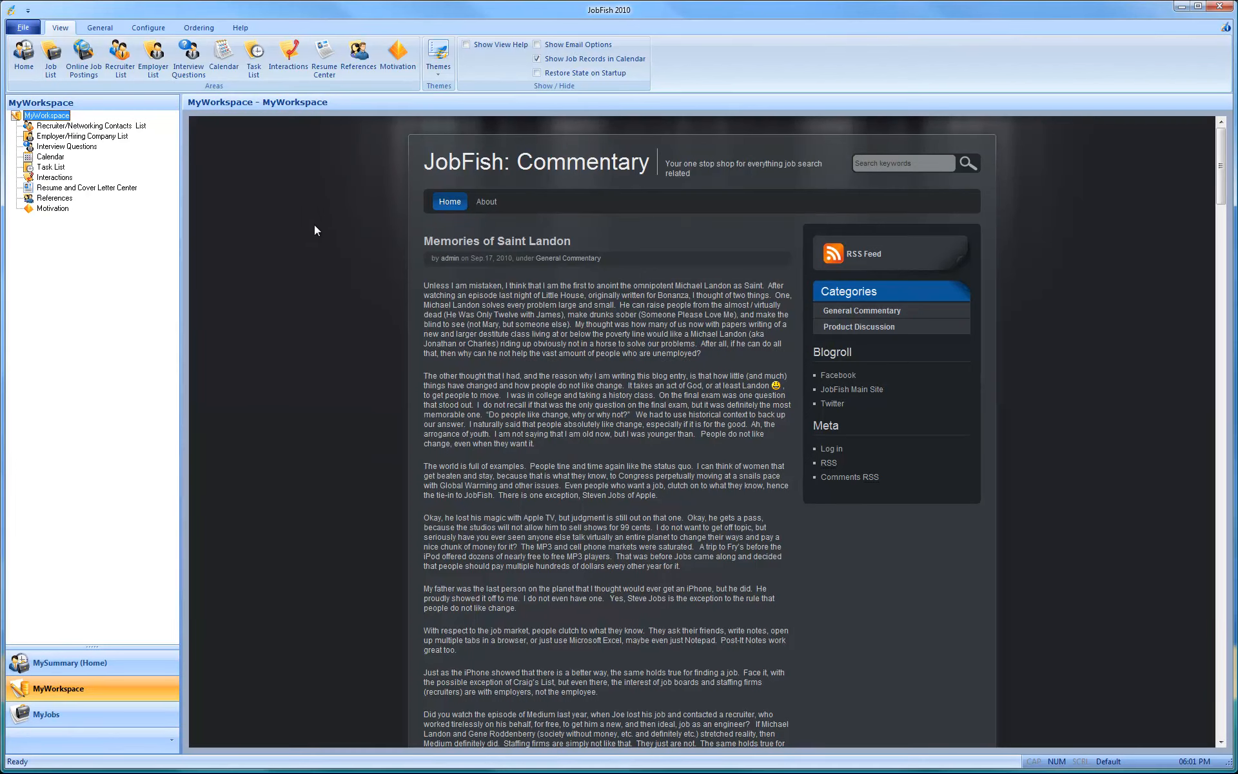
{"action": "left_click", "coordinate": [85, 672]}
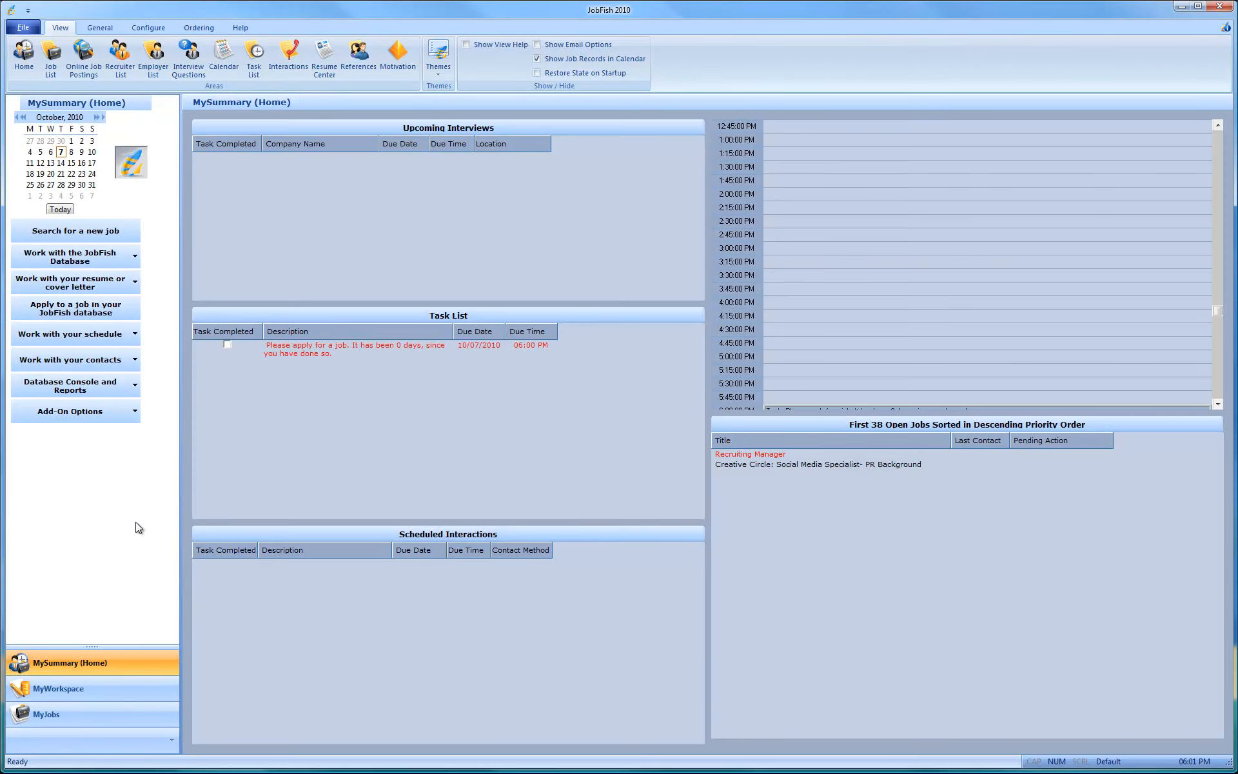